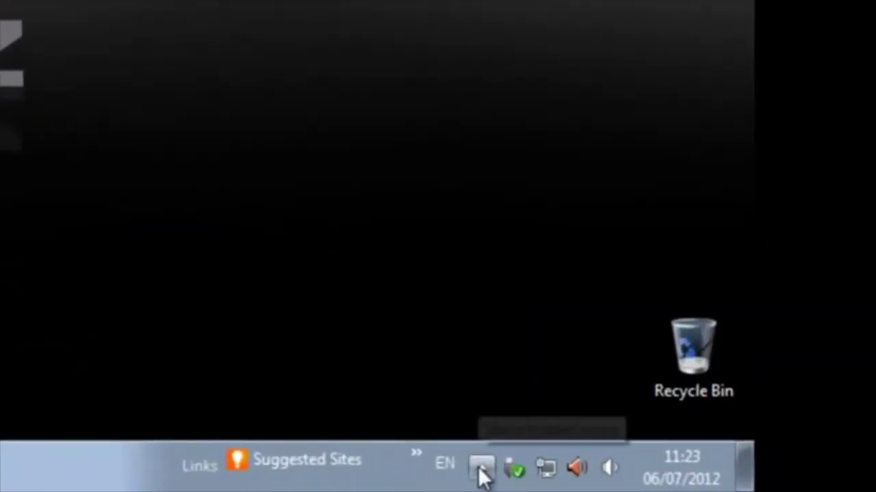
Move the Cyborg S.T.R.I.K.E.7 Keyboard icon out of the hidden notification icons so it always shows on the taskbar
click(480, 469)
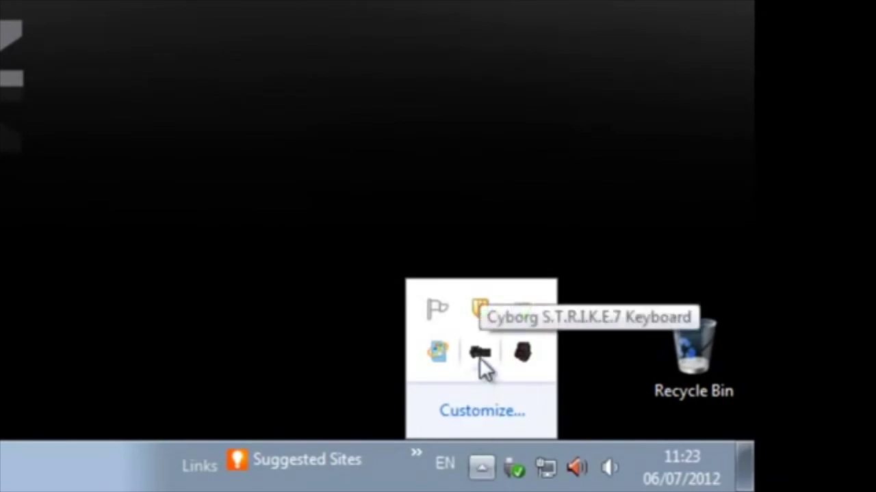
drag(483, 369, 540, 471)
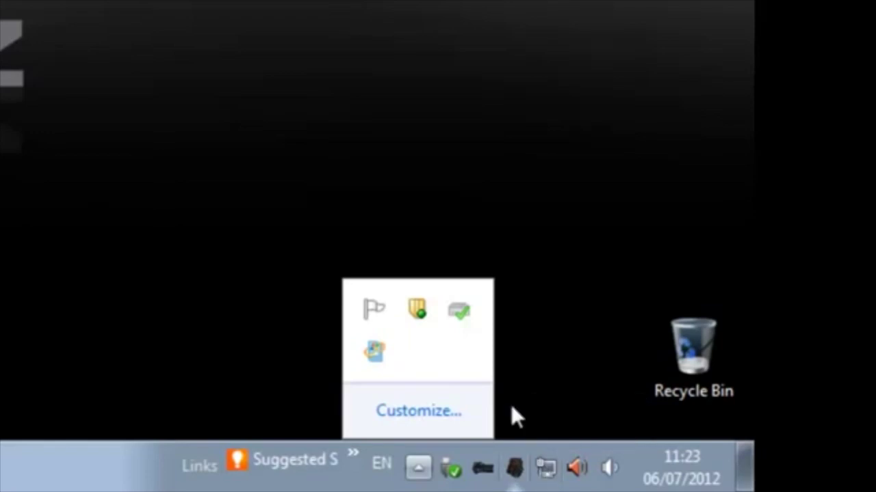
click(531, 381)
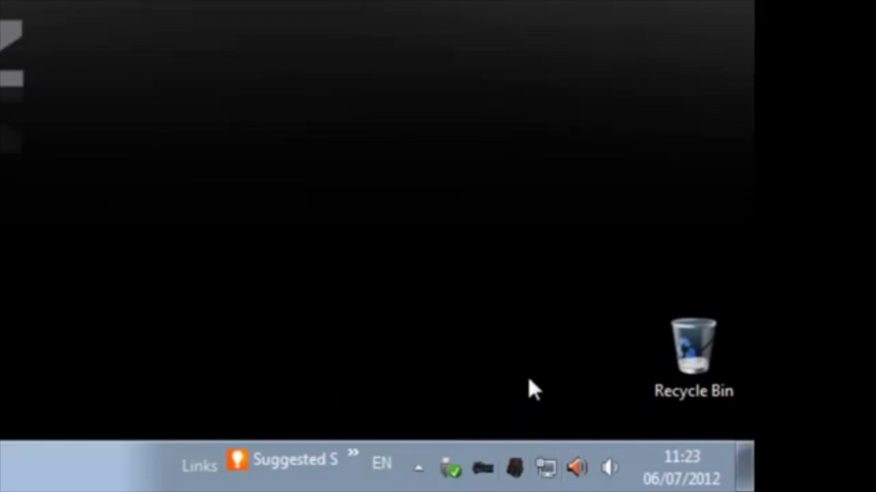
Open the Profile Editor of the Cyborg S.T.R.I.K.E.7 keyboard and go to its Programming page
right_click(486, 471)
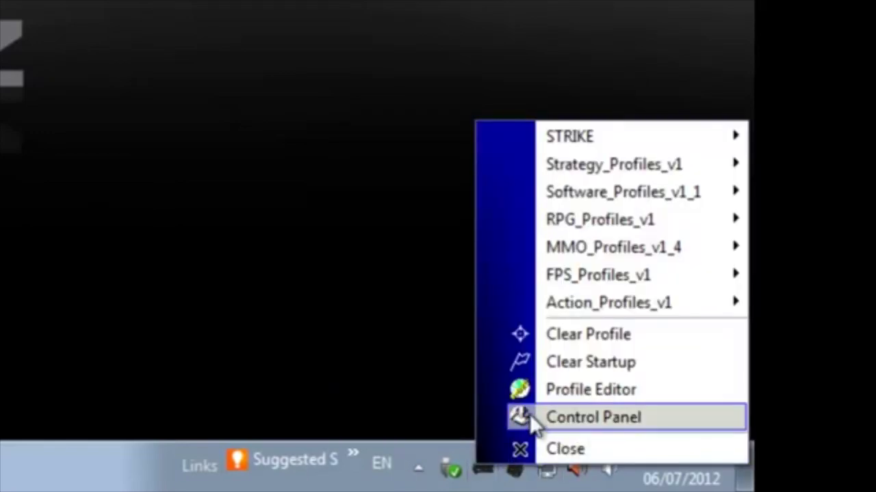
click(565, 393)
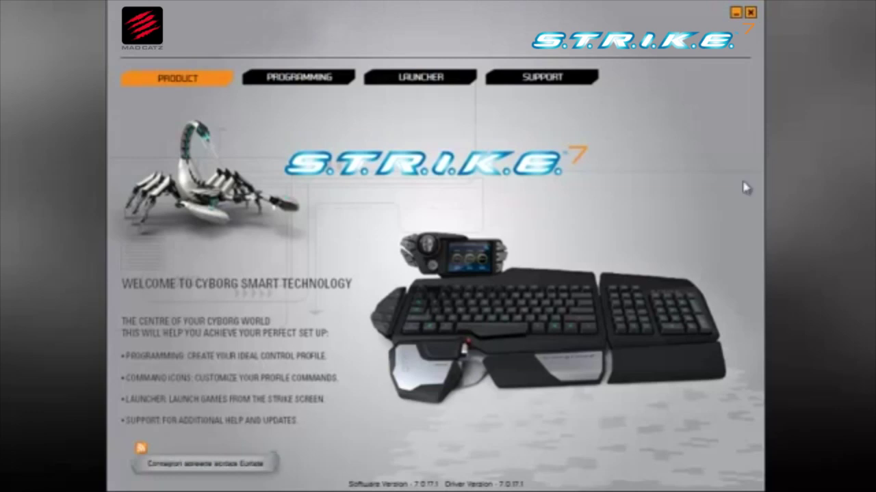
click(318, 79)
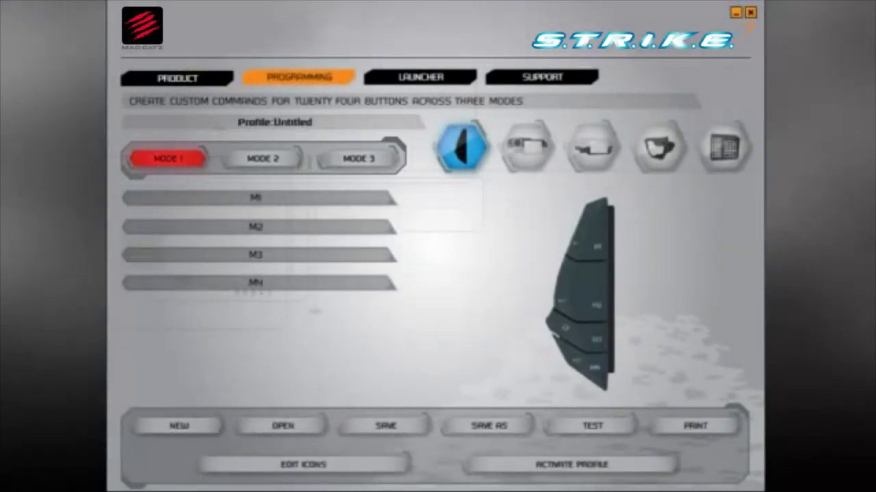
Look through the three modes and the programmable button groups of each keyboard section in the untitled profile
click(262, 158)
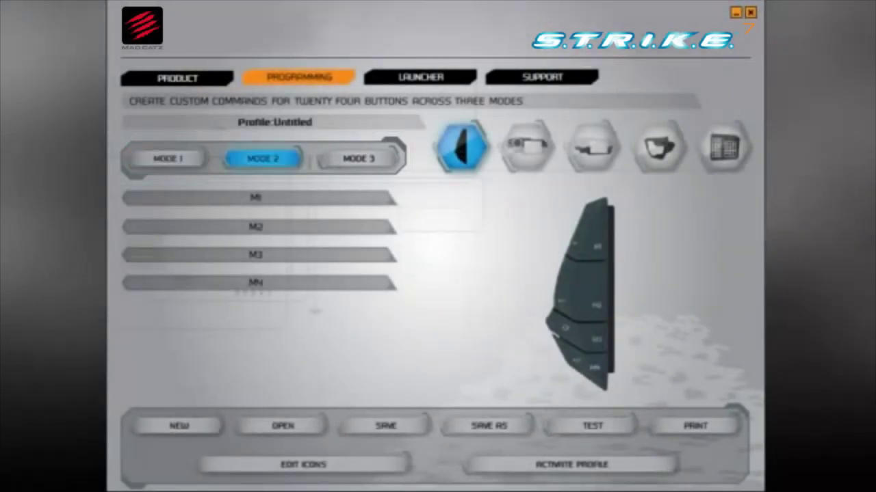
click(359, 158)
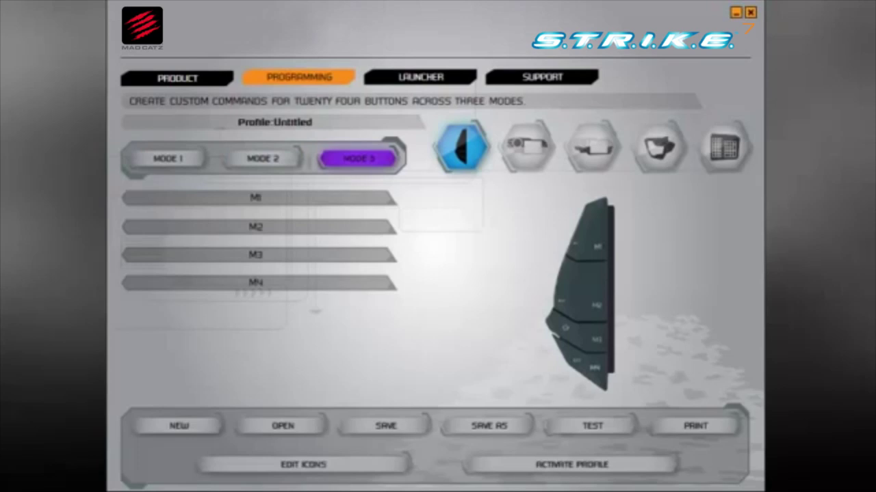
click(263, 158)
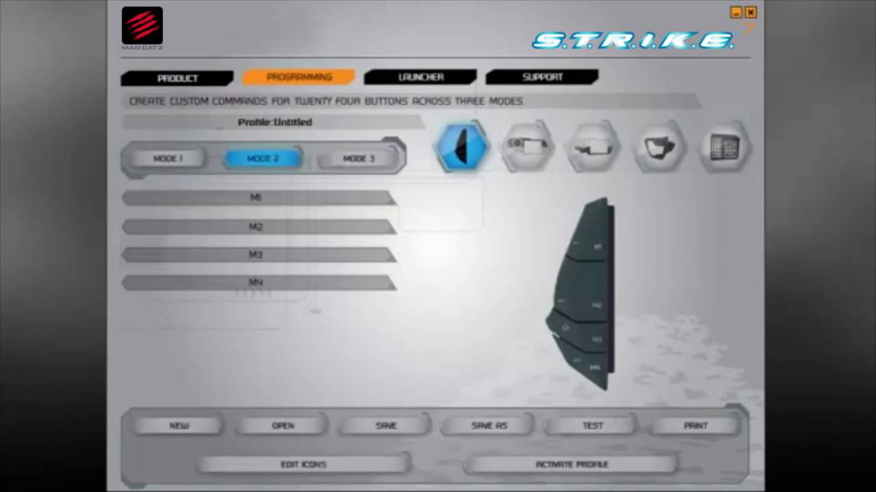
click(167, 158)
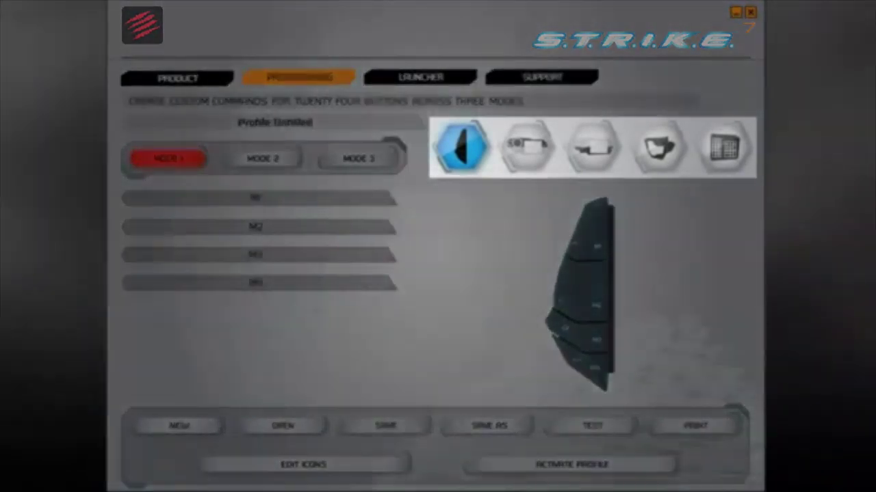
click(517, 147)
click(590, 146)
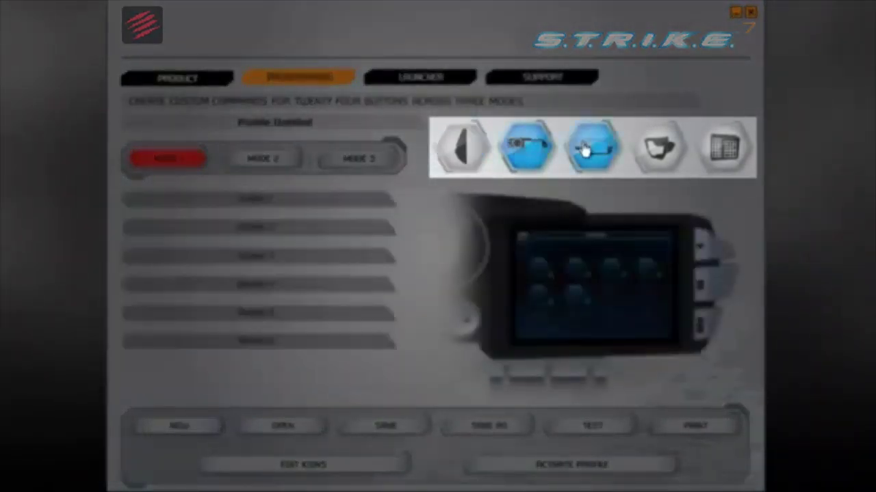
click(653, 148)
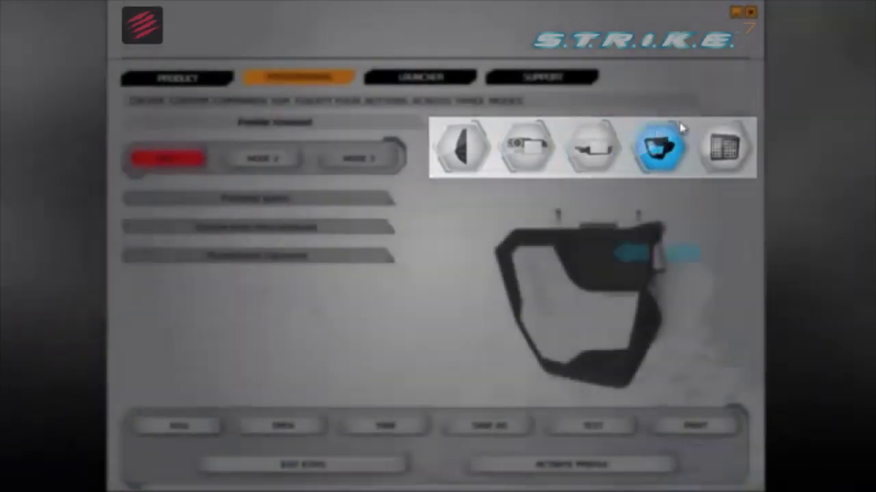
click(736, 150)
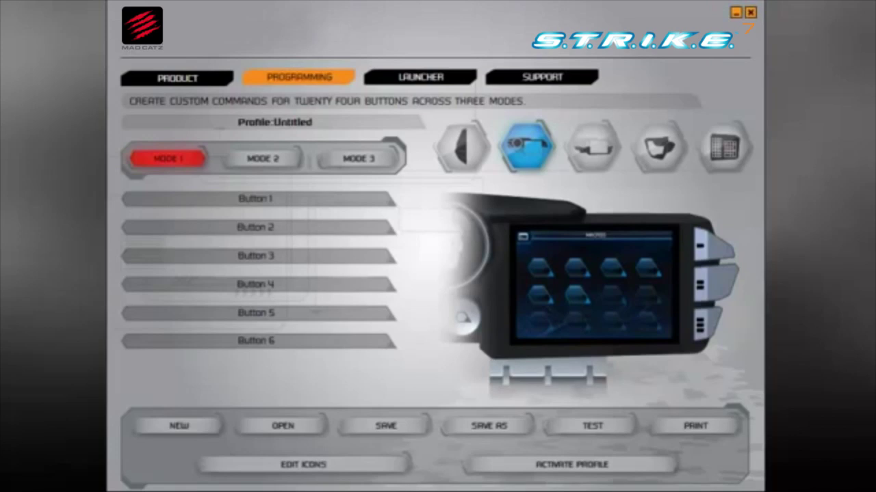
Assign the 1 key to Button 1 of the touch screen in Mode 1 and name the command Item 1
click(323, 199)
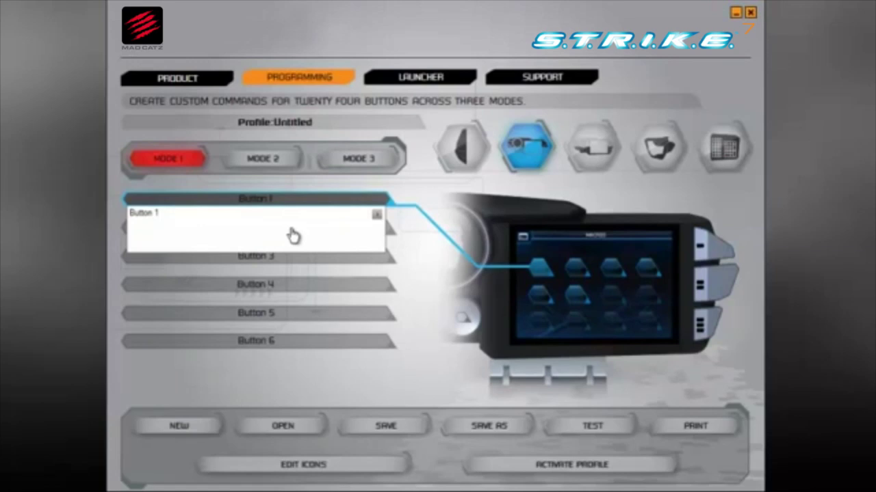
click(293, 235)
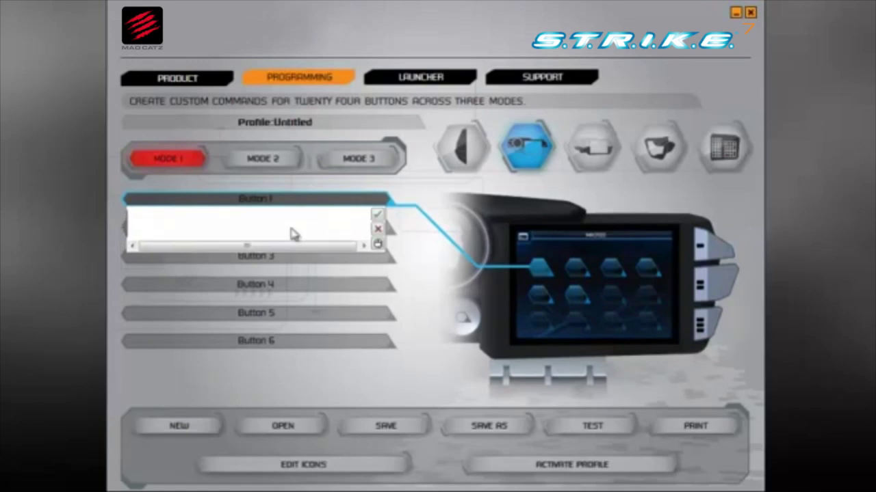
key(1)
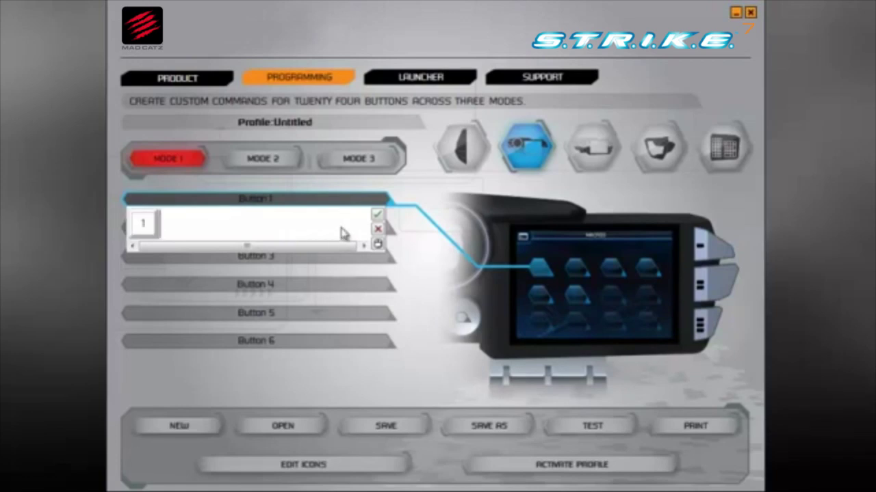
click(376, 216)
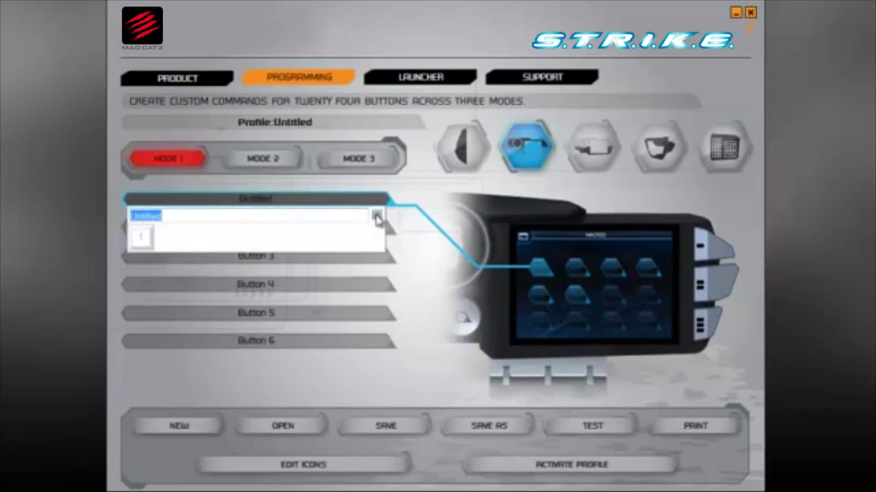
key(BackSpace)
text(Item 1)
click(376, 216)
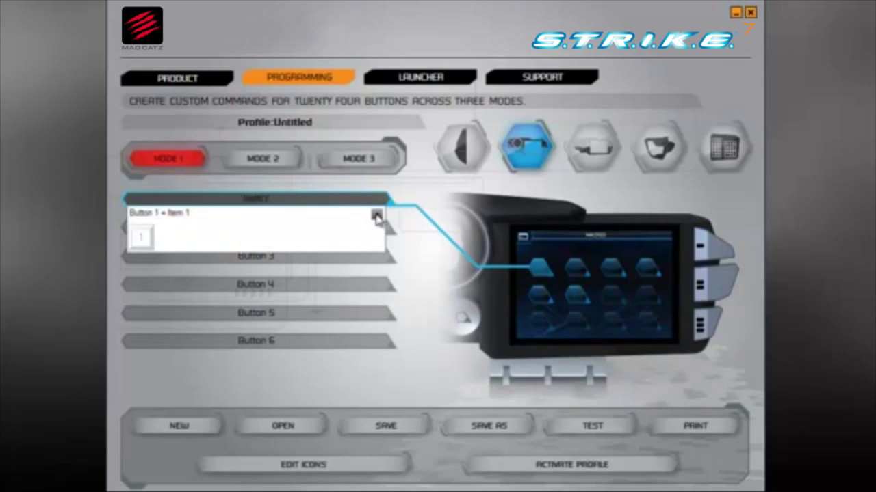
click(377, 218)
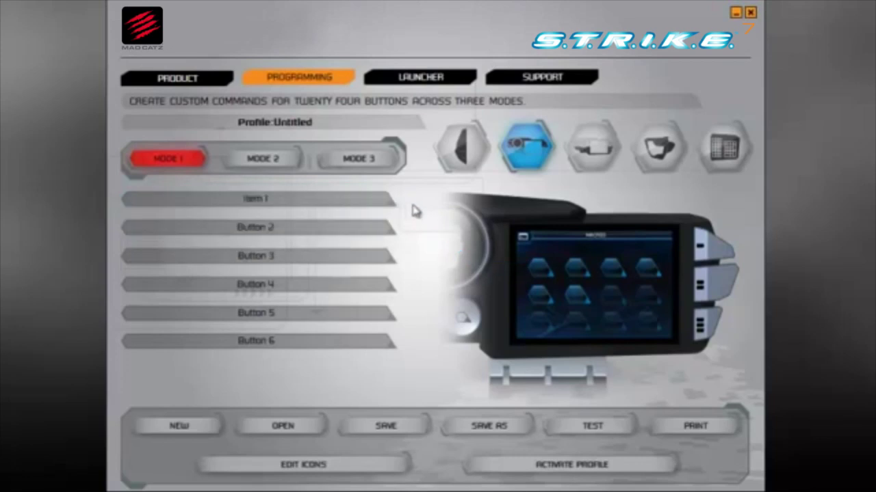
Set Button 1 of the touch screen to Unprogrammed
click(383, 200)
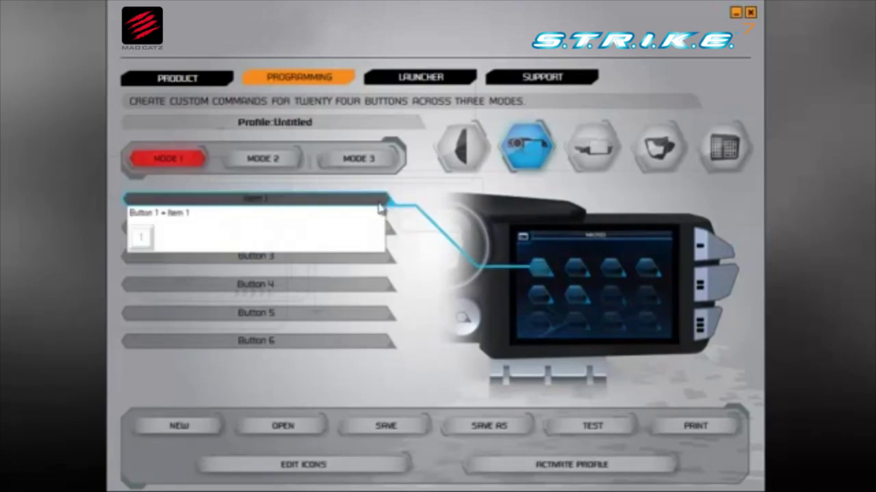
click(376, 217)
click(413, 243)
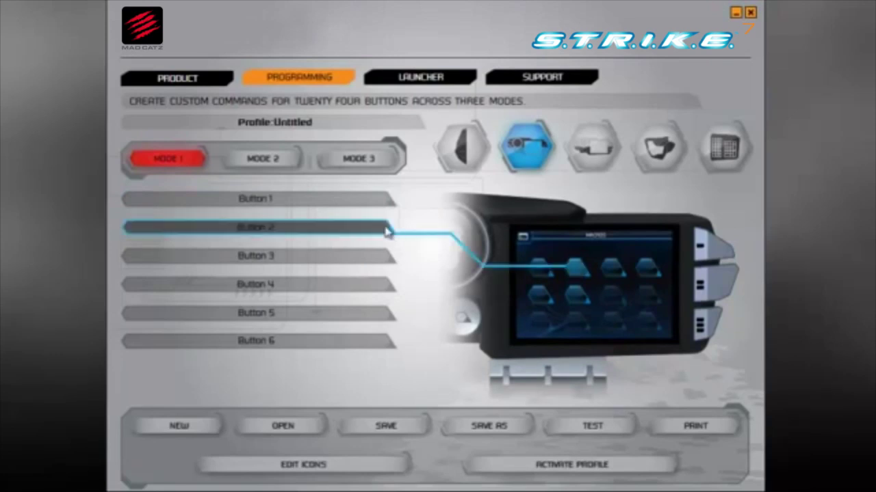
Assign the existing Item 1 command to Button 2 of the touch screen
click(384, 229)
click(378, 245)
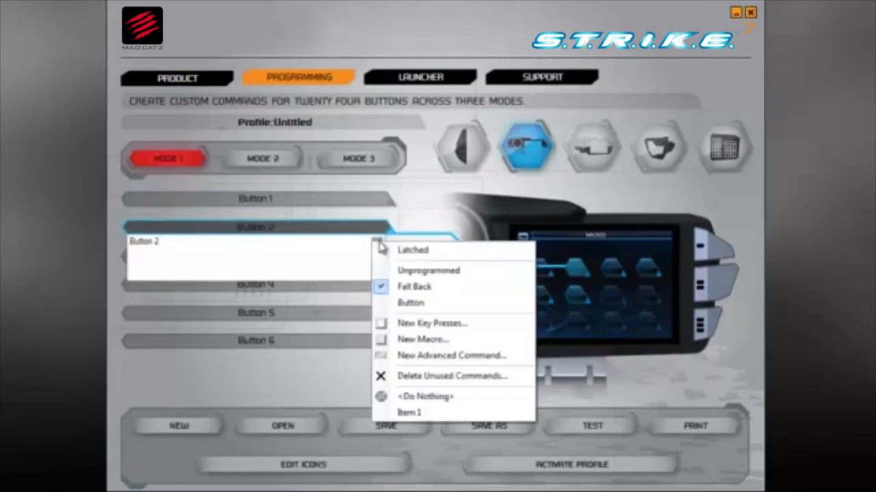
click(406, 413)
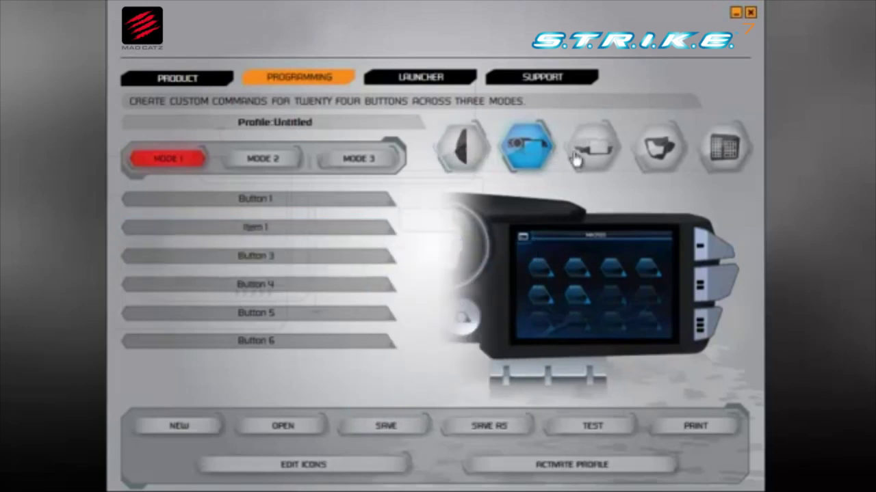
Create a new advanced command named Action Bar 2 for the Palmrest Button in Mode 1
click(656, 154)
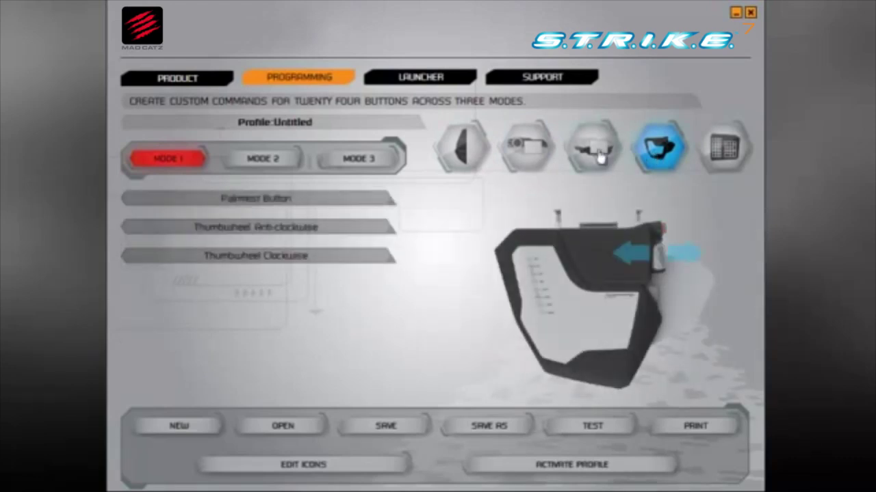
click(387, 201)
click(387, 204)
click(383, 203)
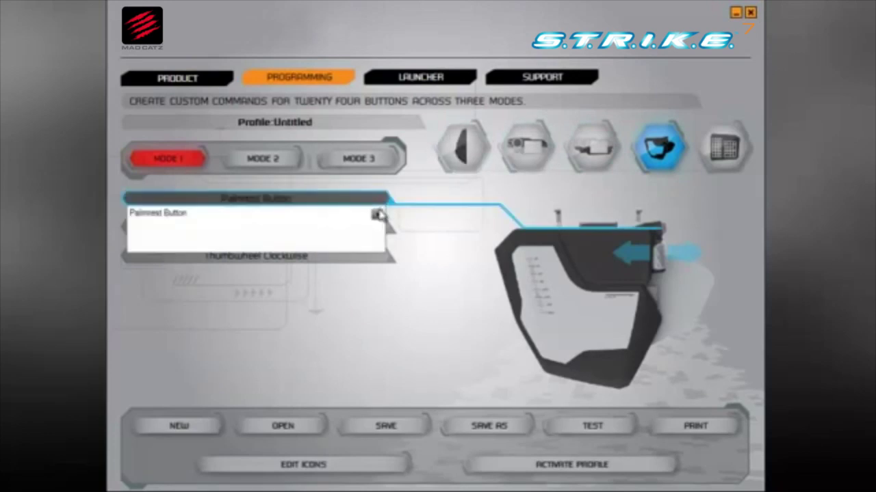
click(380, 216)
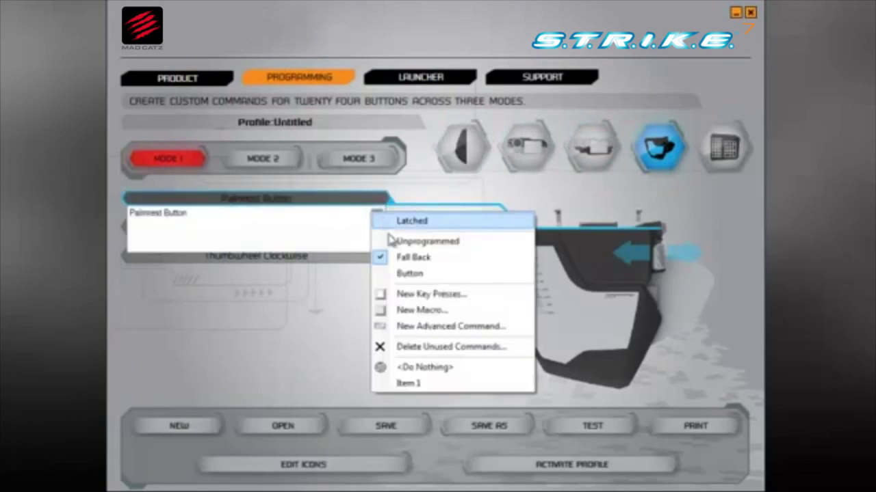
click(418, 329)
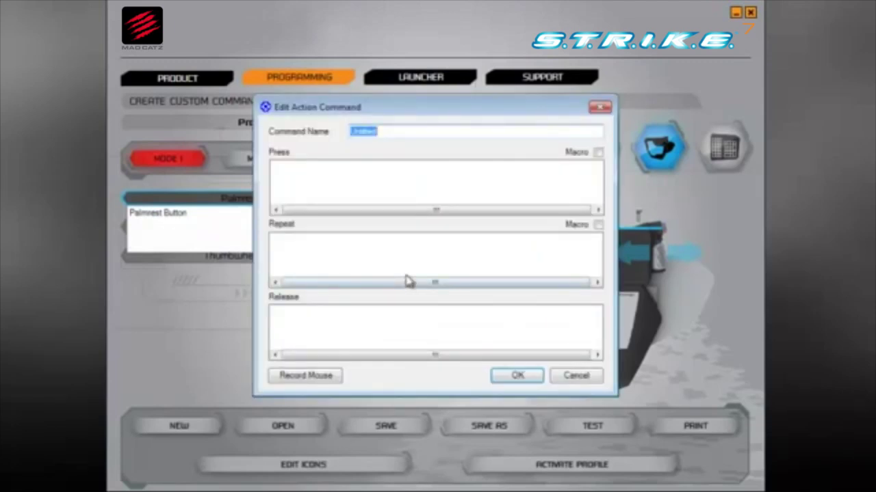
text(Action Bar 2)
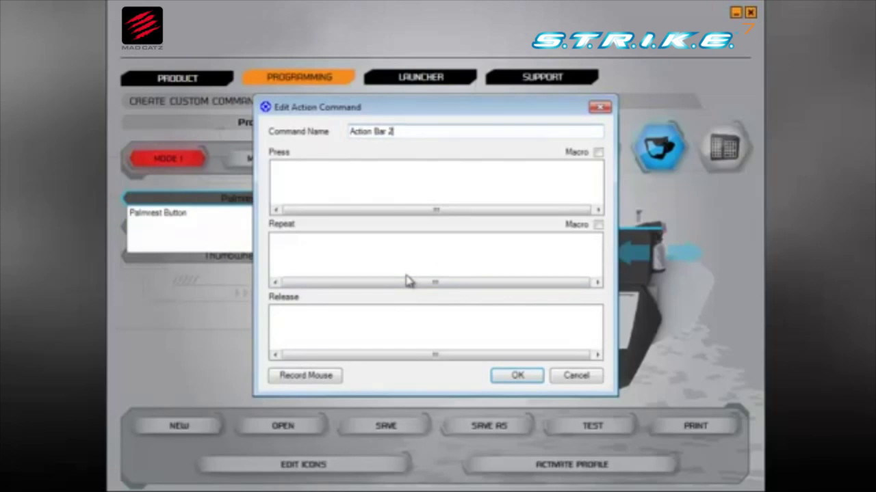
Record Shift+2 as the press action of the Action Bar 2 command and make it a macro
click(395, 189)
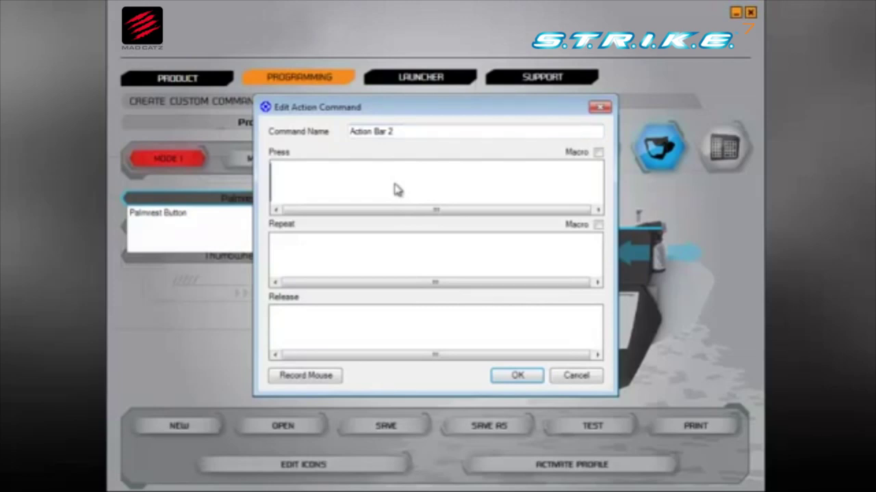
key(shift+2)
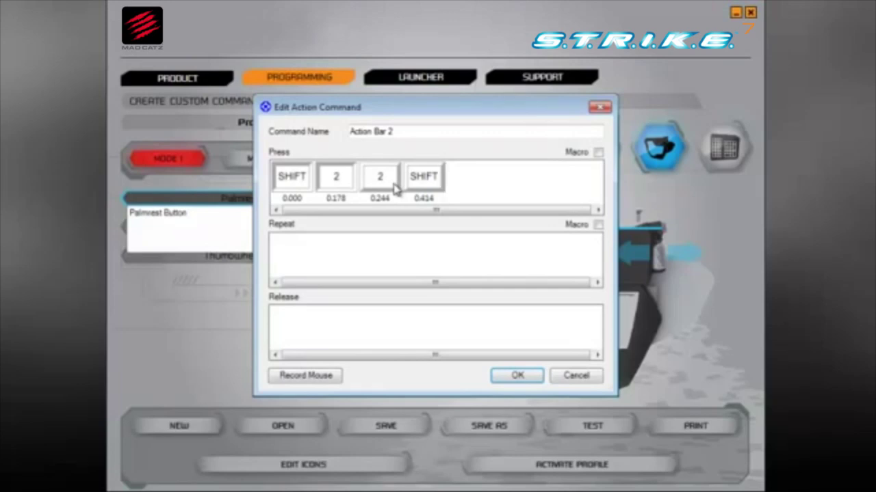
click(598, 153)
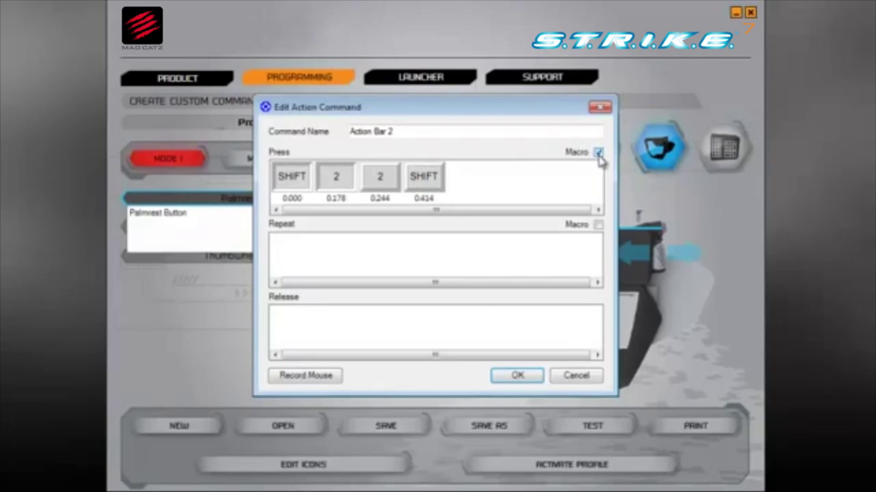
Quantize the press sequence to a 0.050-second delay between all actions and save the Action Bar 2 command
right_click(526, 182)
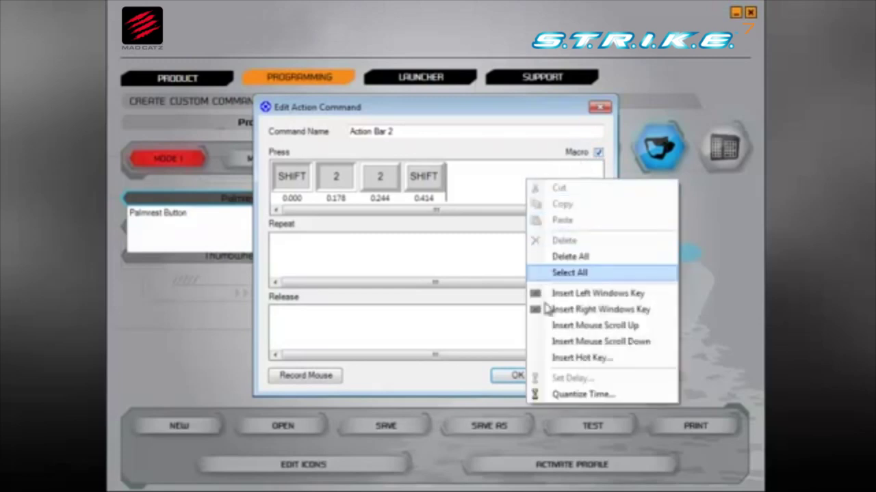
click(573, 396)
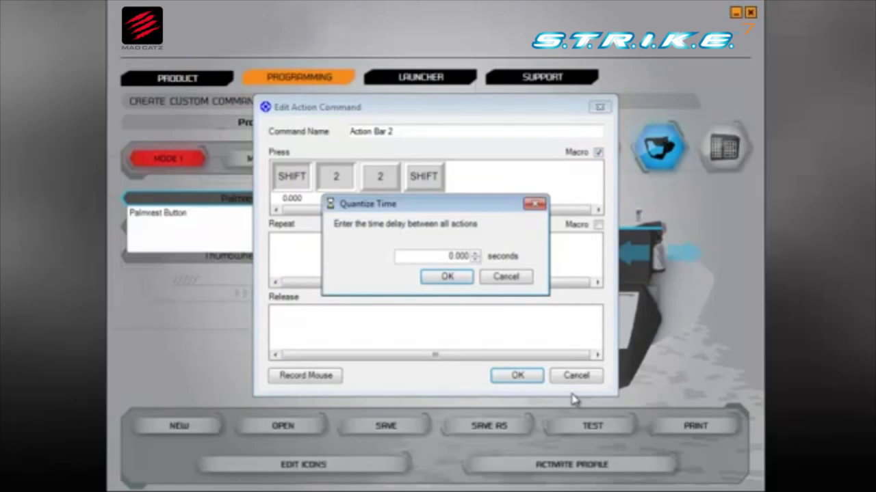
click(469, 256)
key(BackSpace)
key(BackSpace)
text(50)
click(436, 283)
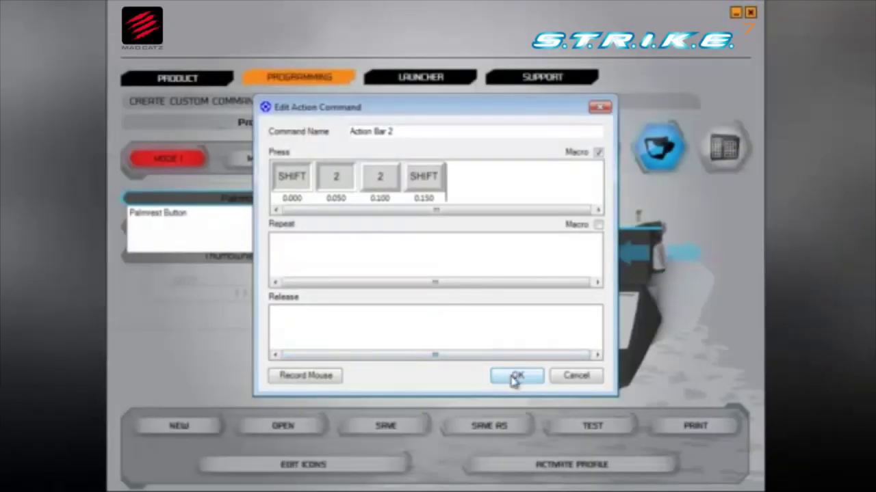
click(514, 379)
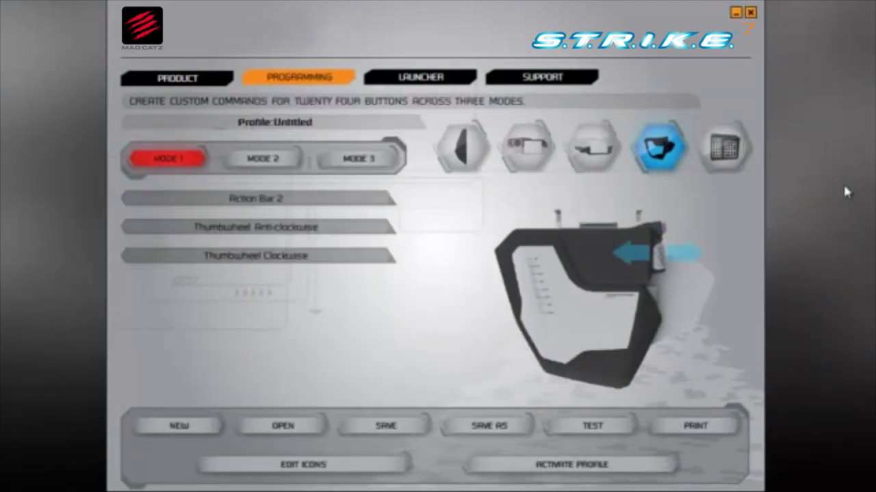
Open the icon editor for the touch-screen commands and select the Item 1 command in Mode 1
click(535, 159)
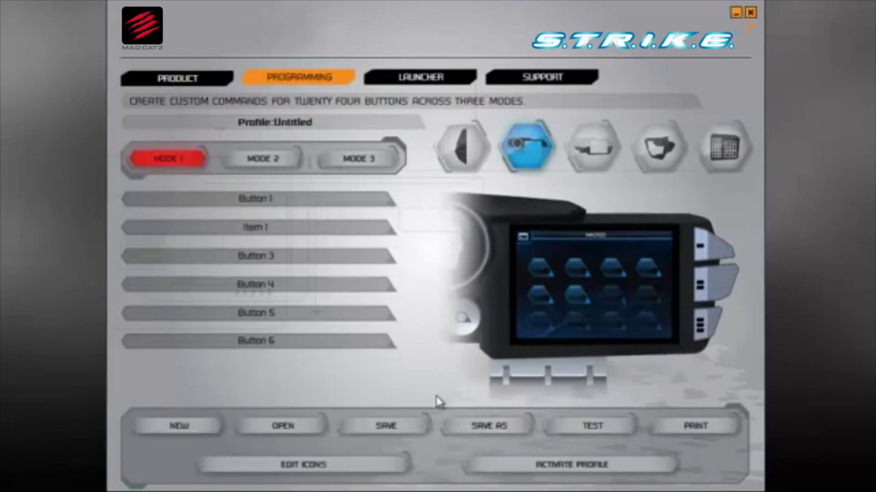
click(325, 472)
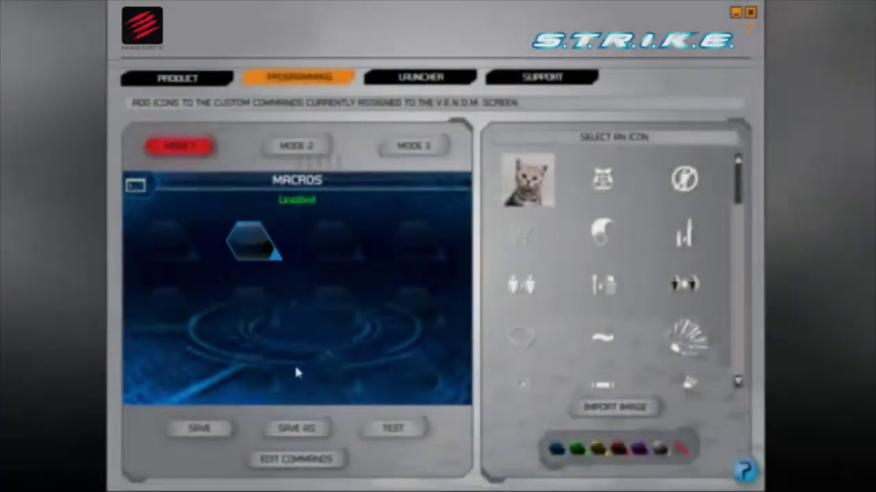
mouse_move(251, 248)
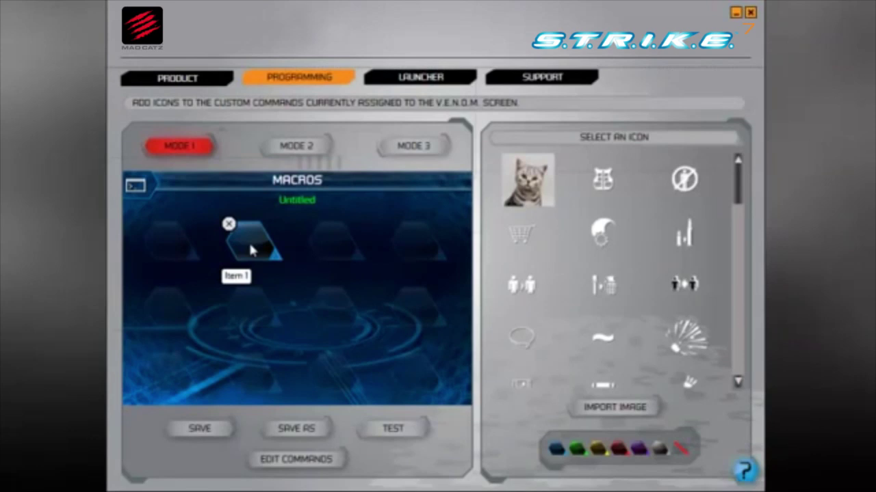
click(251, 251)
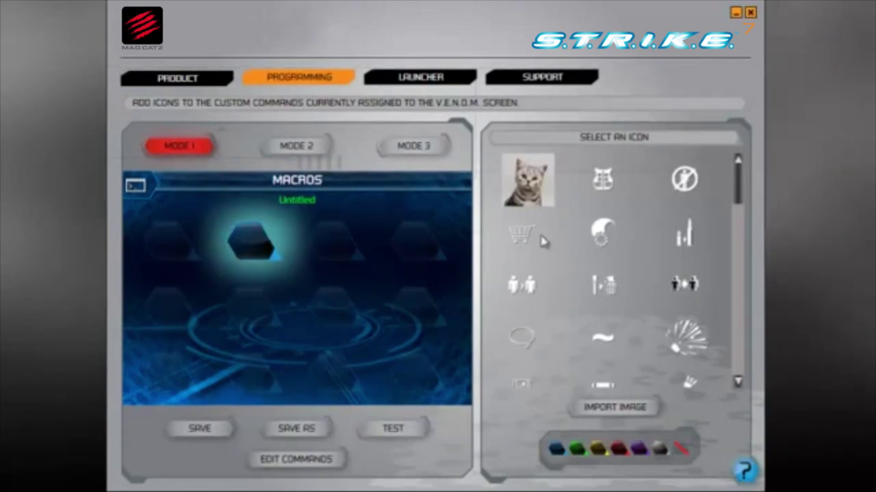
Assign the white pistol icon with a red background to the Item 1 command
drag(737, 196, 736, 257)
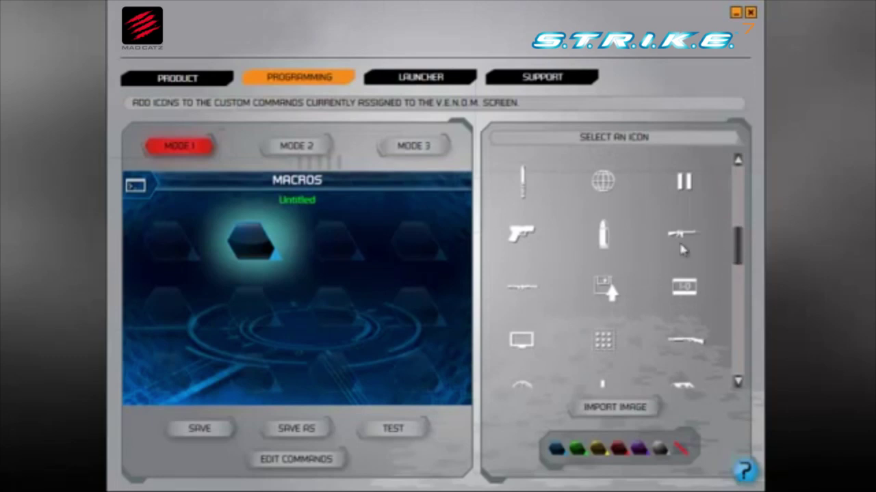
click(523, 236)
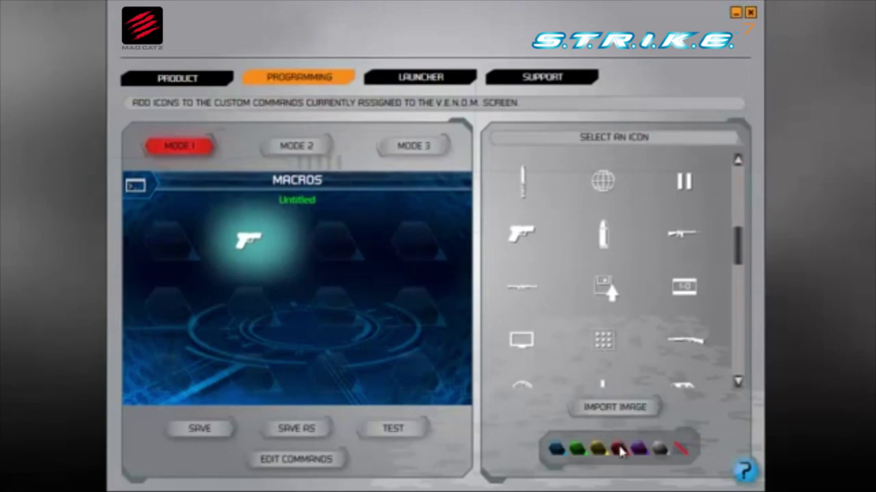
click(619, 449)
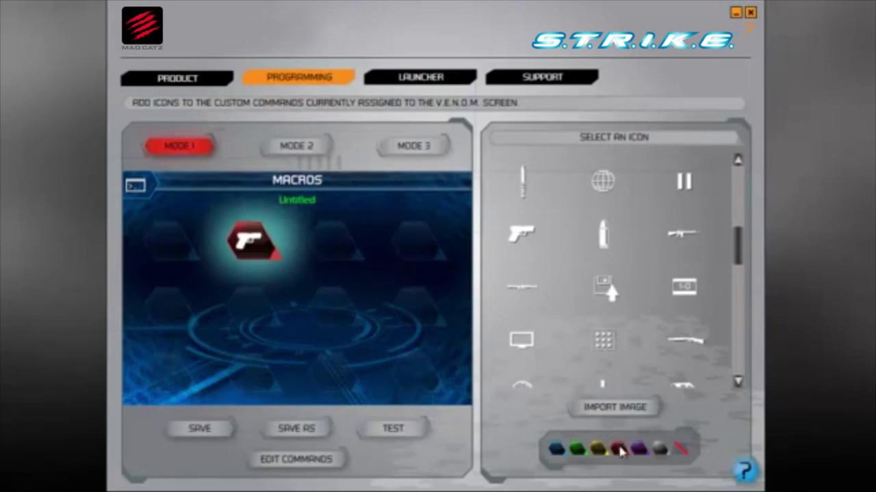
Clear the pistol icon from Item 1 and assign the long rifle icon below the pistol instead
mouse_move(228, 226)
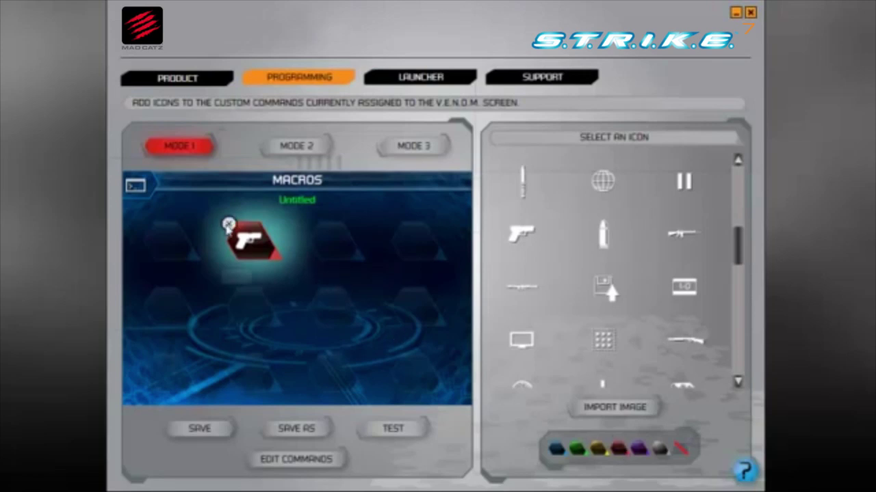
click(229, 225)
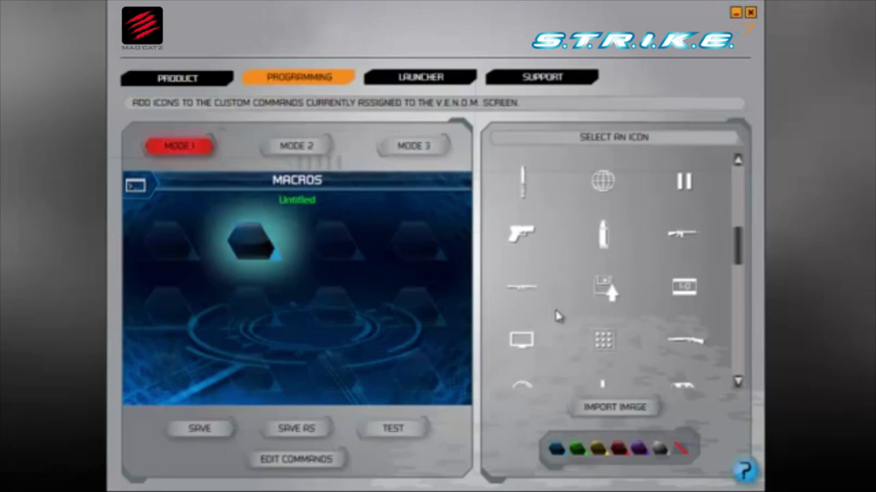
click(538, 298)
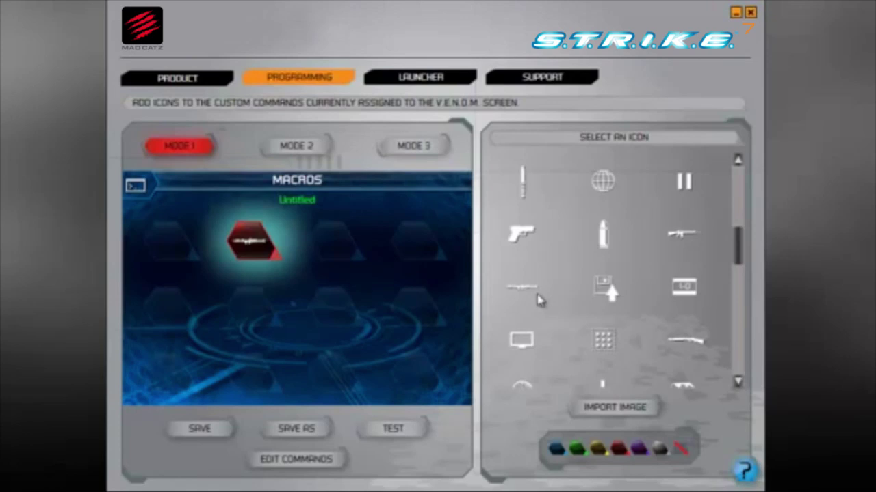
Import the MC_Spade_Iron picture from My Pictures into the list of selectable icons
click(609, 410)
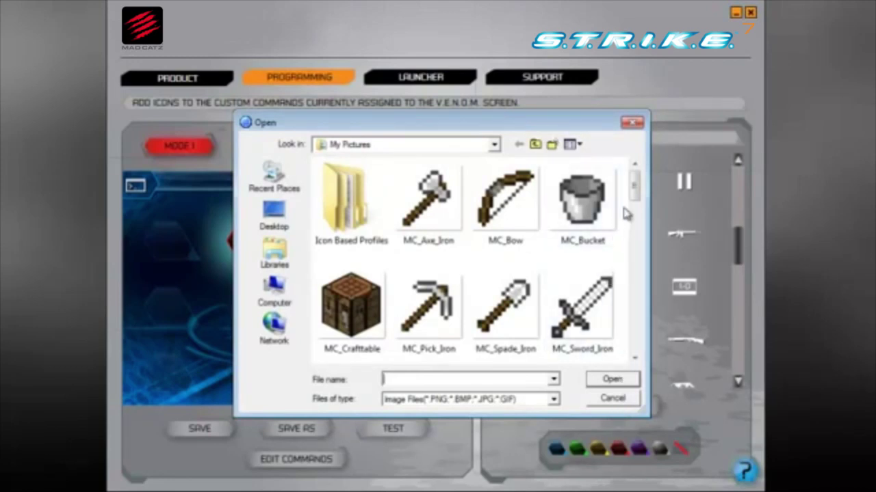
drag(636, 192, 636, 197)
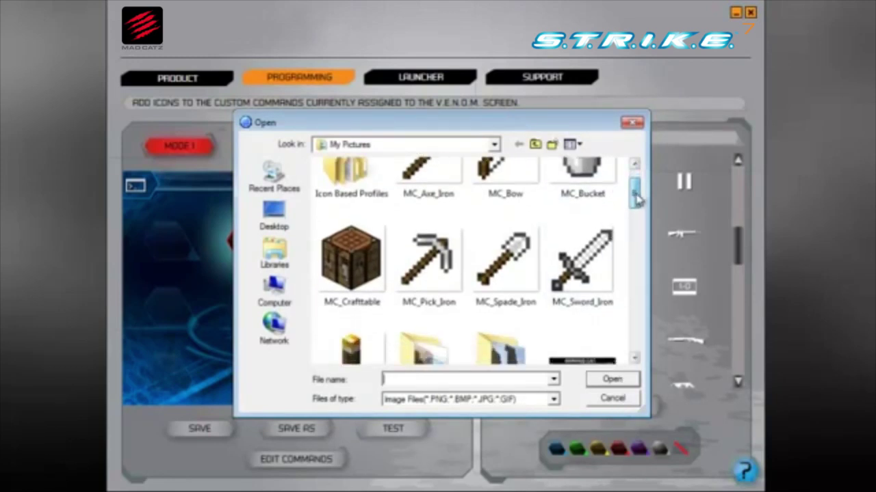
double_click(517, 270)
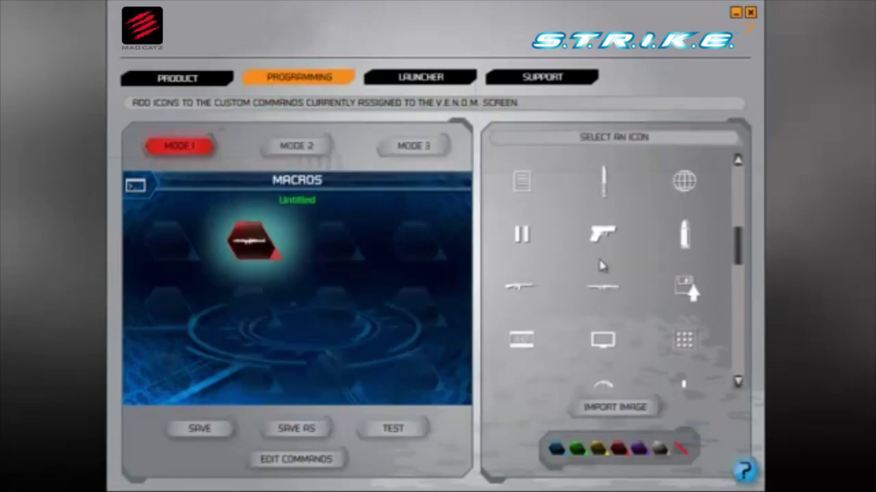
drag(738, 242, 743, 174)
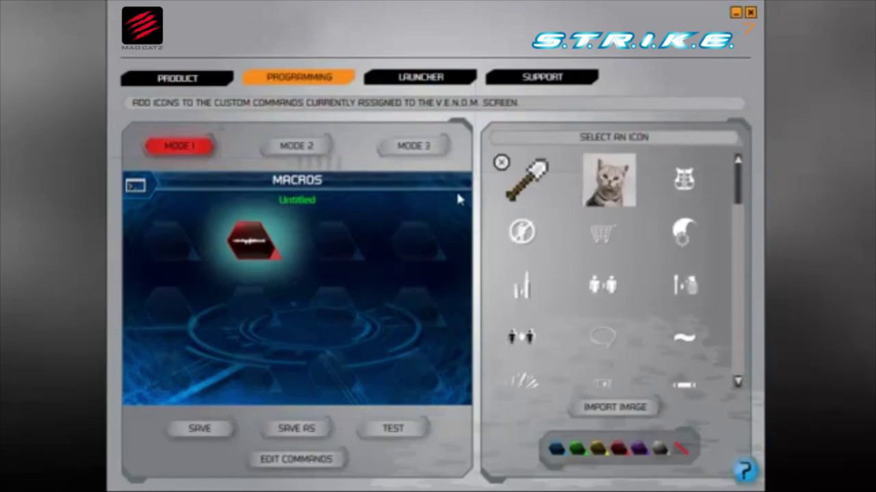
Replace Item 1's rifle icon with the imported iron spade and remove its background color
click(229, 225)
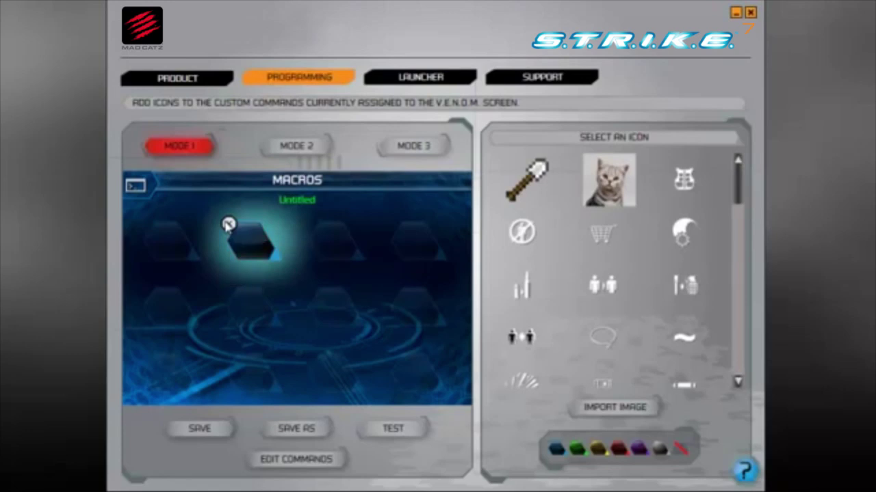
click(524, 187)
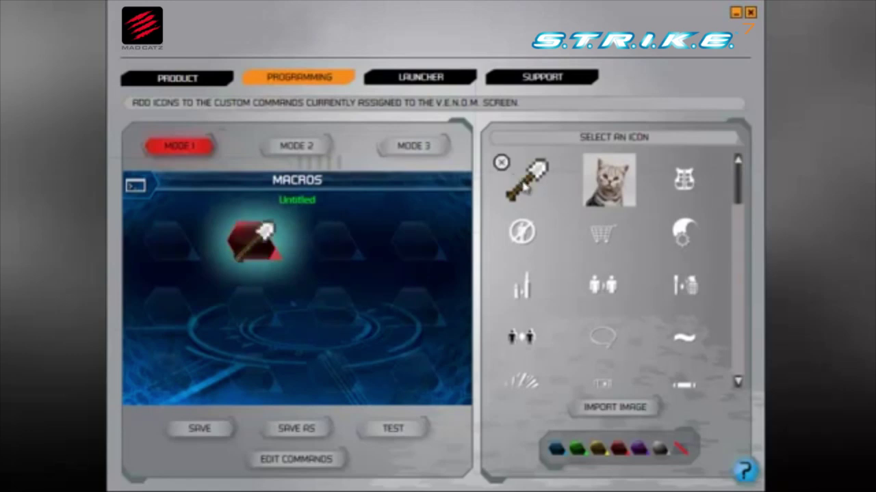
click(685, 454)
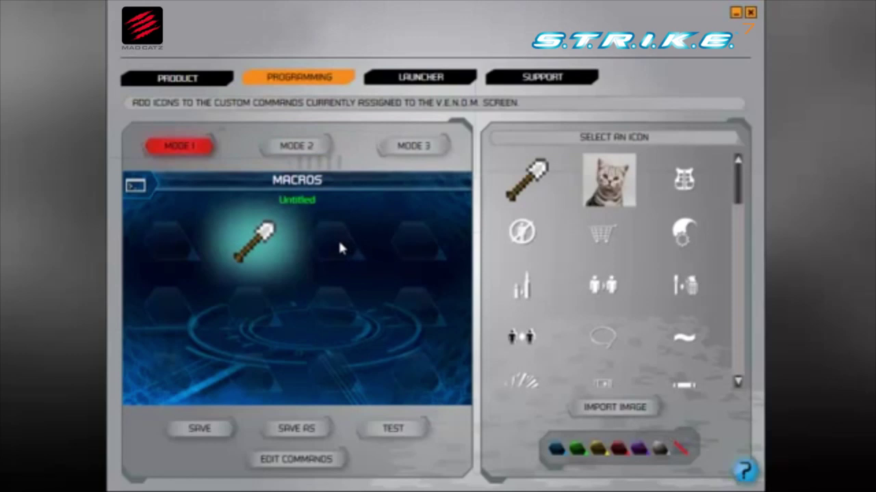
Set the second touch-screen slot to Unprogrammed and bring up the command choices for the first slot
right_click(277, 243)
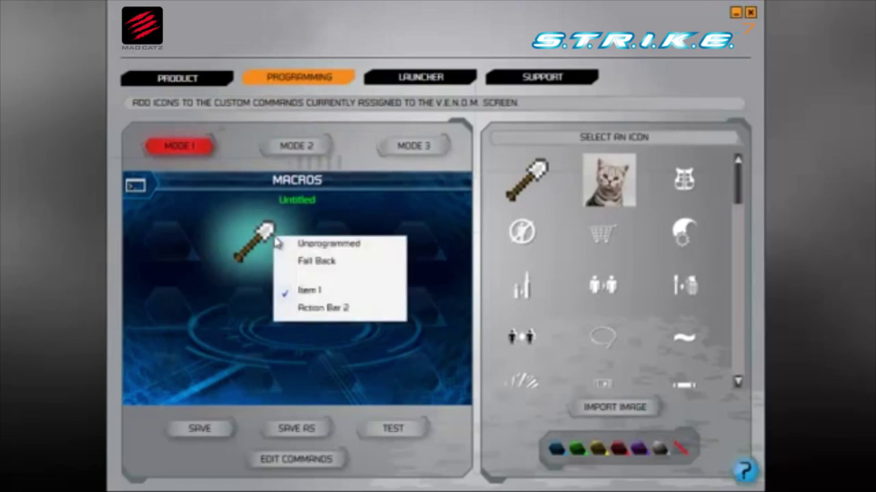
click(303, 246)
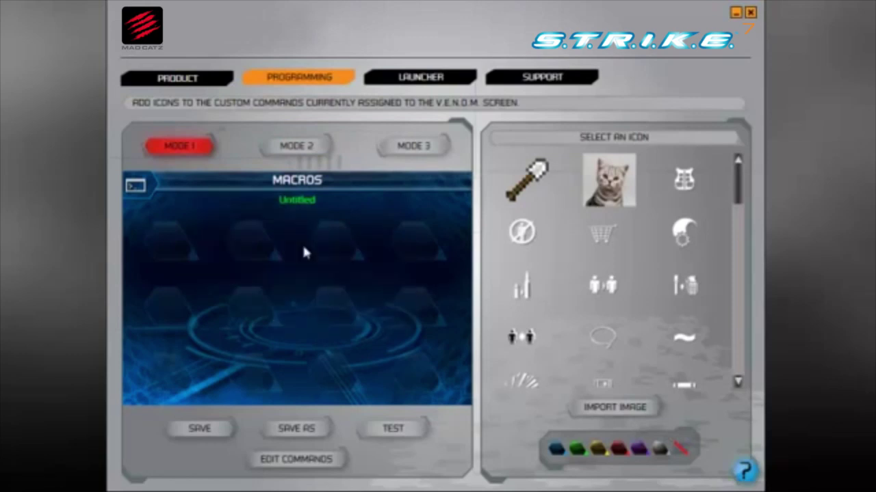
right_click(173, 241)
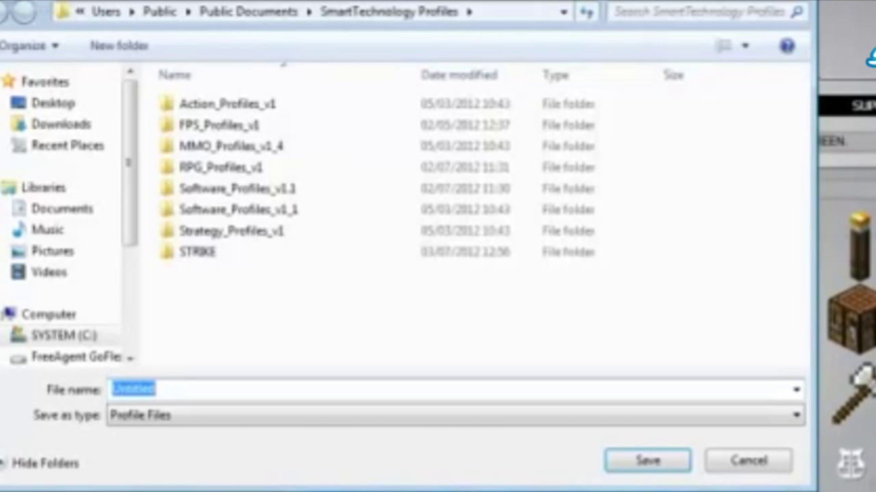
Save the profile as Minecraft in the SmartTechnology Profiles folder
text(Minecra)
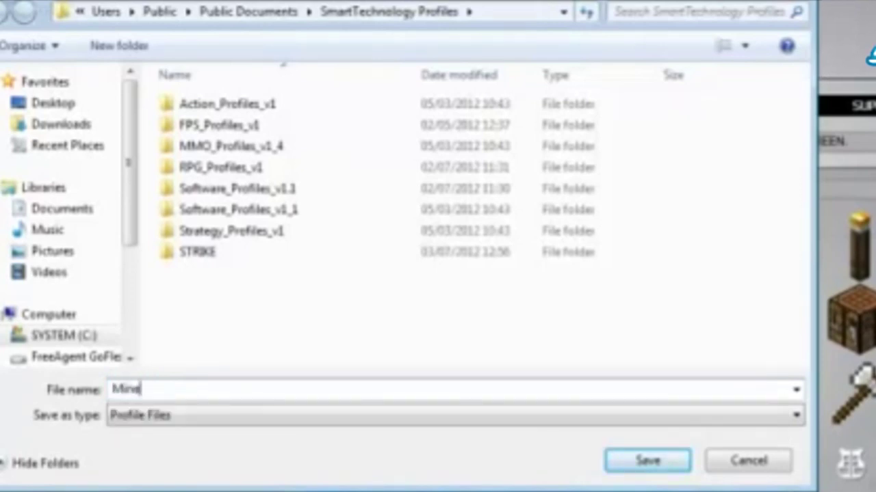
text(ft)
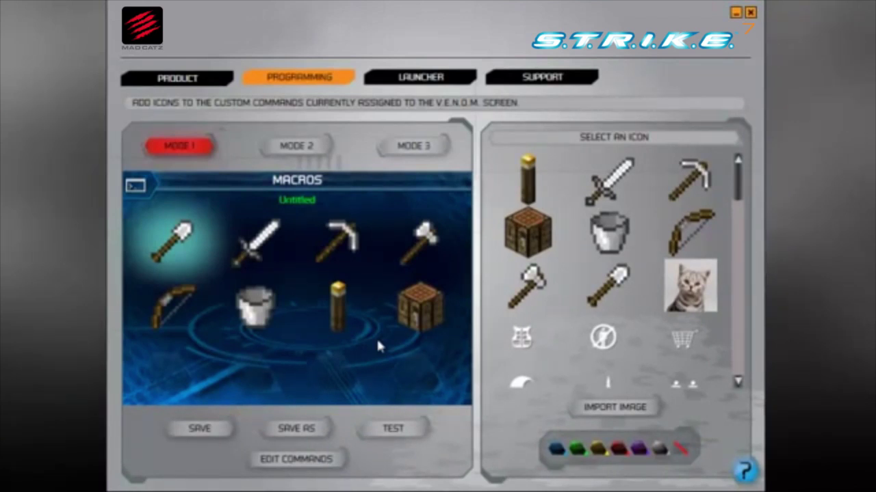
Review the commands available for the first touch-screen slot and the help overlay of the icon editor
right_click(180, 241)
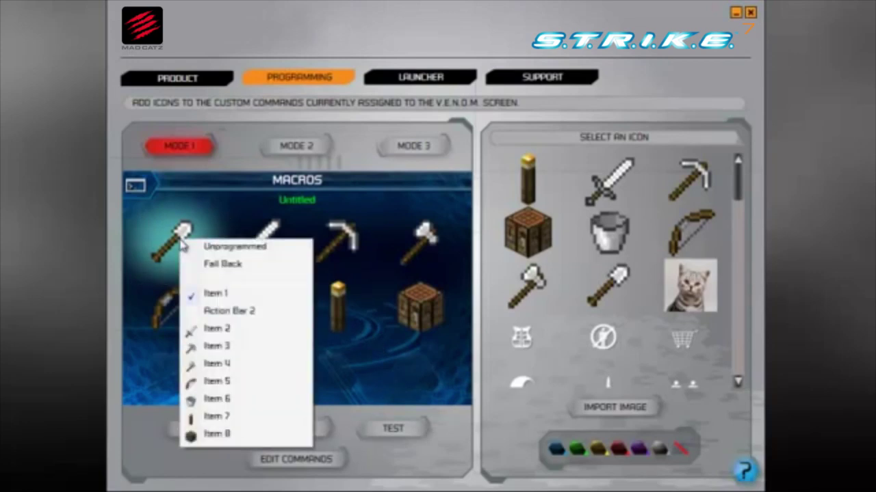
click(144, 312)
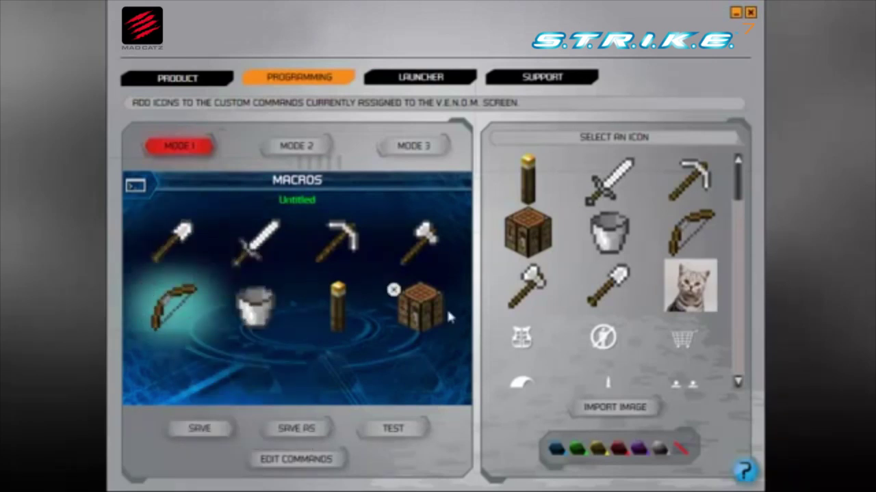
click(744, 469)
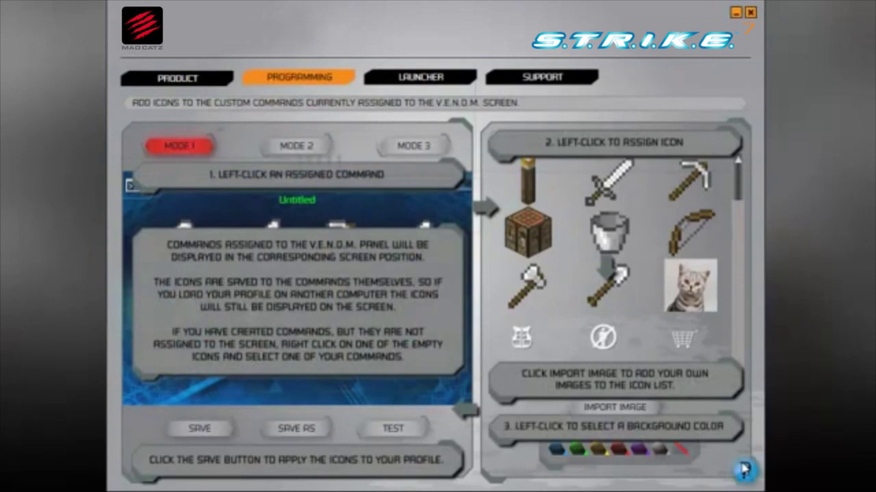
click(744, 469)
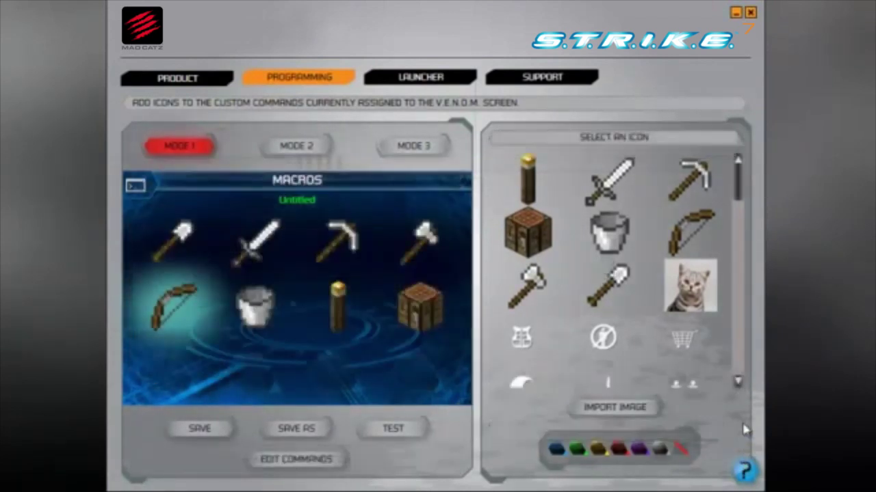
Test the profile by triggering the commands for 1, 2, 3, 7 and 6, and close the test window
click(408, 438)
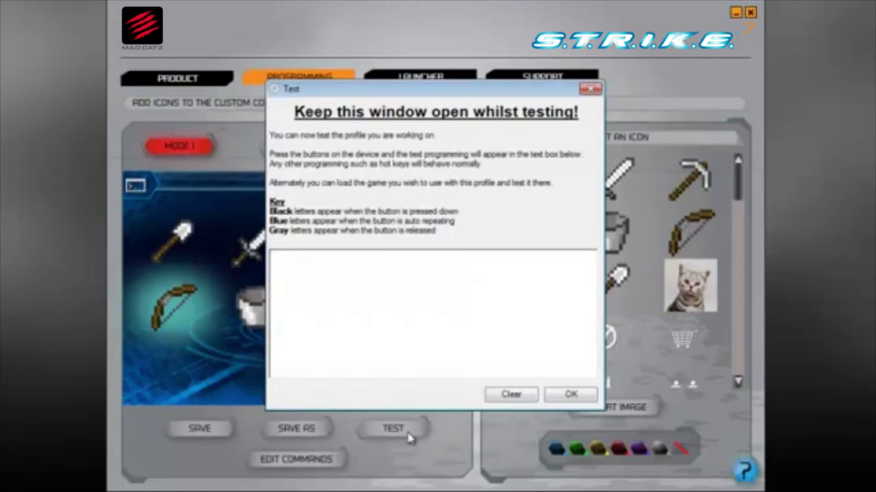
key(1)
key(2)
key(3)
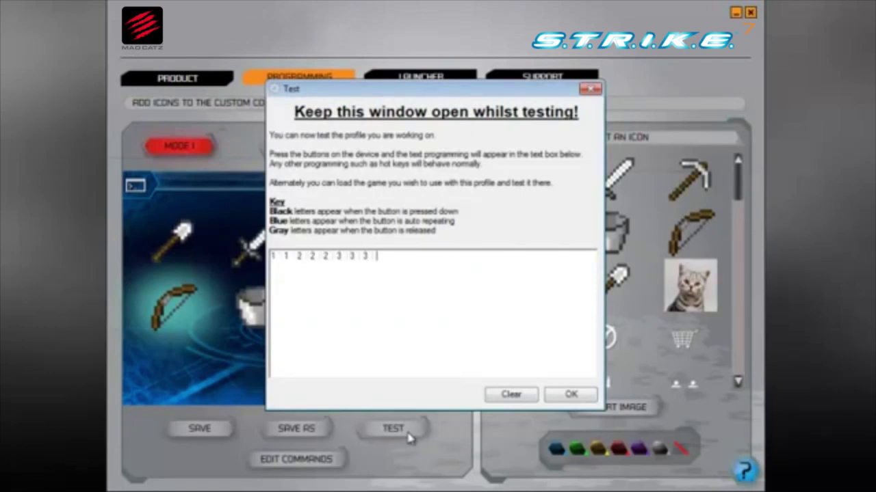
key(7)
key(6)
click(562, 396)
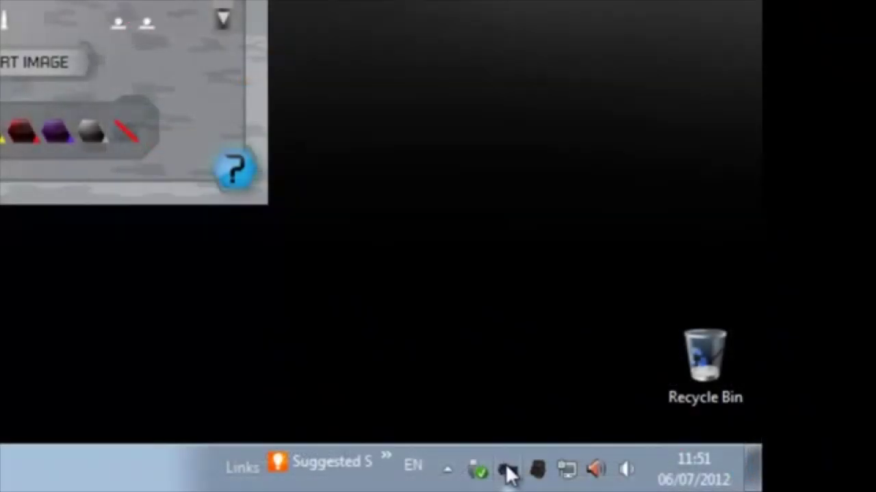
Activate the Minecraft profile through the keyboard's system tray utility
right_click(508, 472)
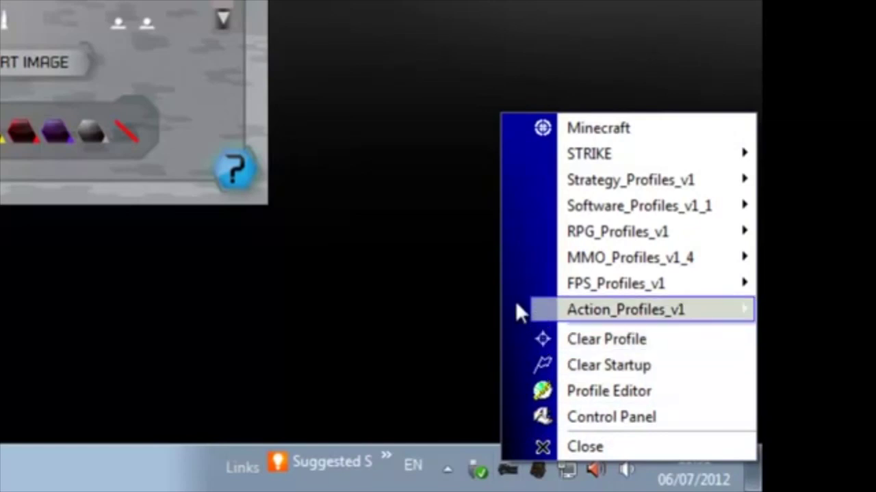
click(565, 133)
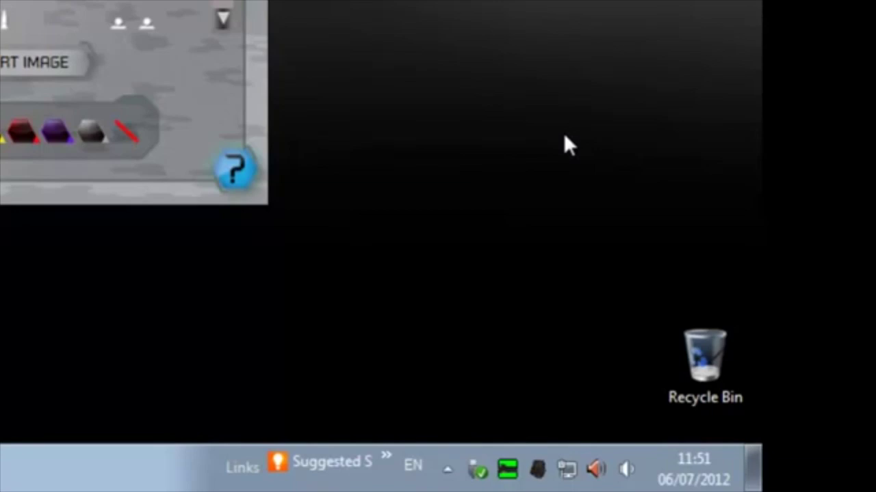
right_click(507, 470)
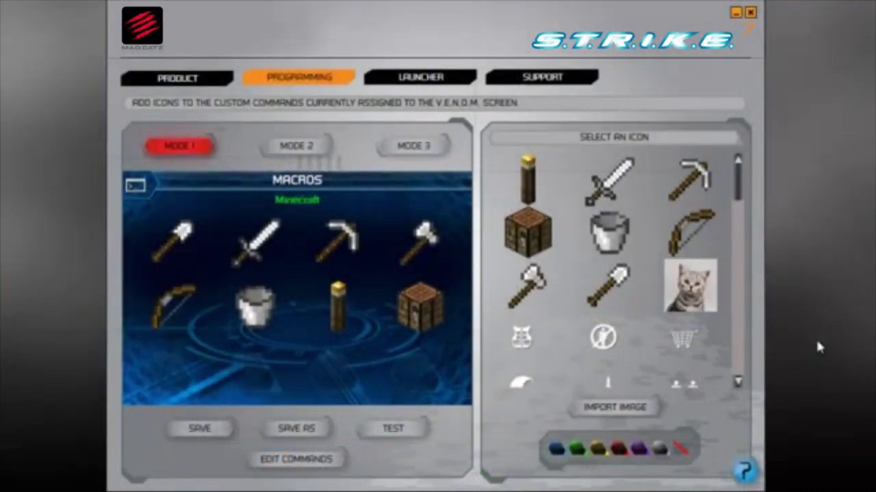
Assign Battlefield 3 to the empty slot in the first row of the V.E.N.O.M. launcher
click(446, 88)
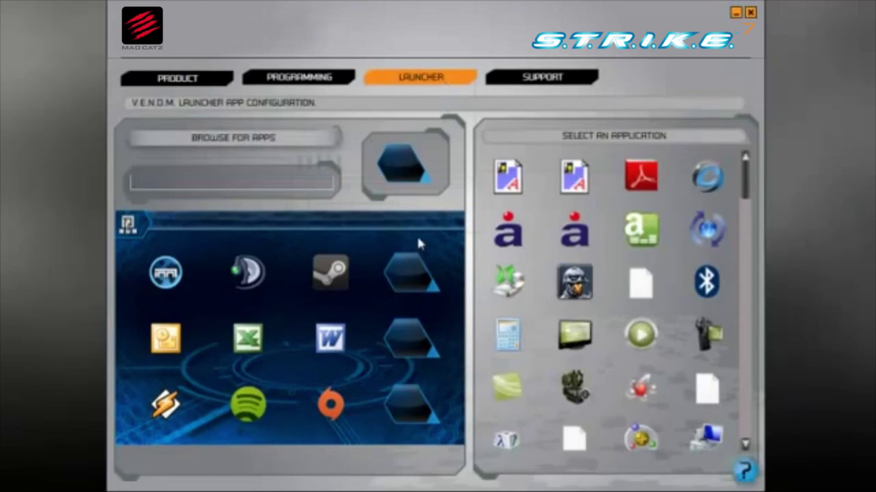
click(415, 273)
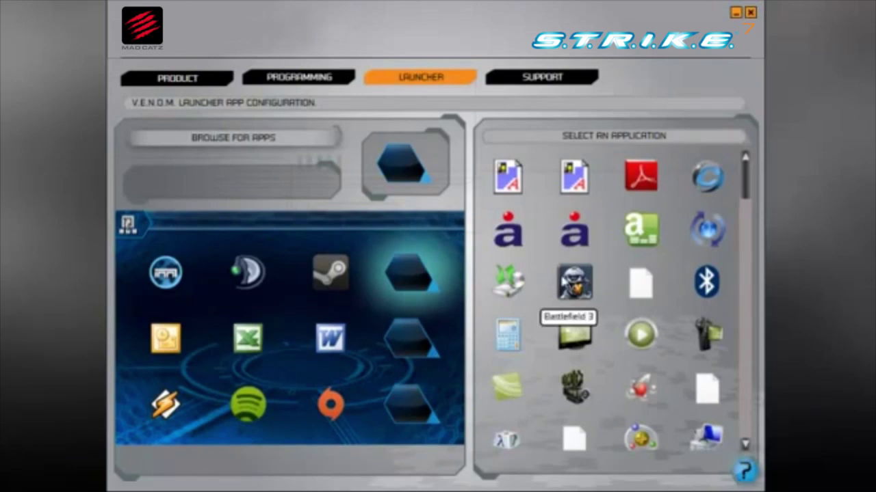
click(575, 286)
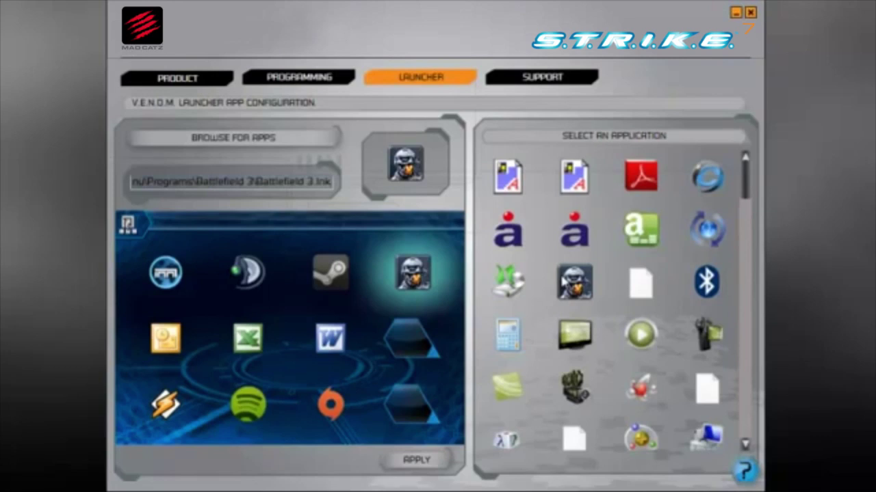
Browse to C:\Program Files\Minecraft\Minecraft.exe and assign it to the empty slot in the second row of the launcher
click(333, 143)
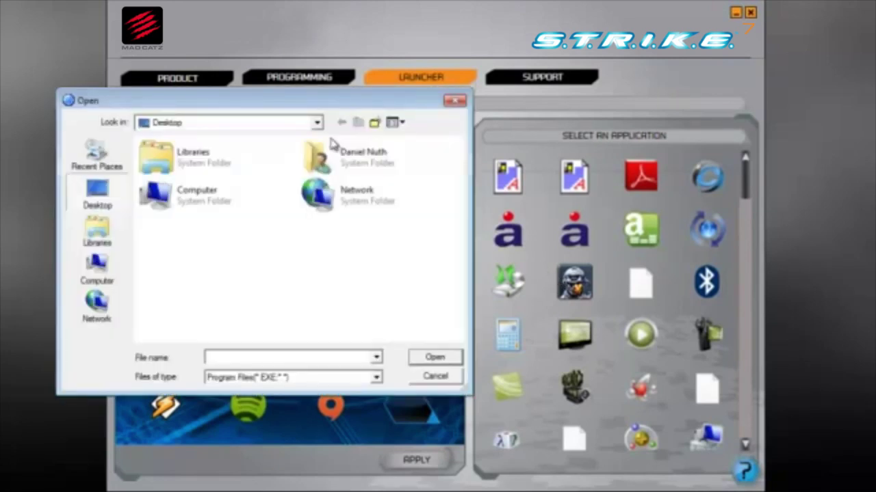
double_click(198, 199)
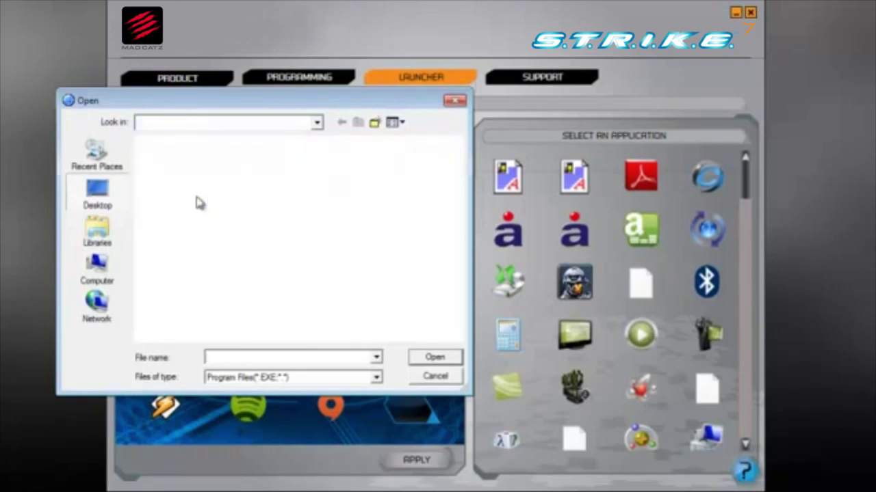
double_click(211, 180)
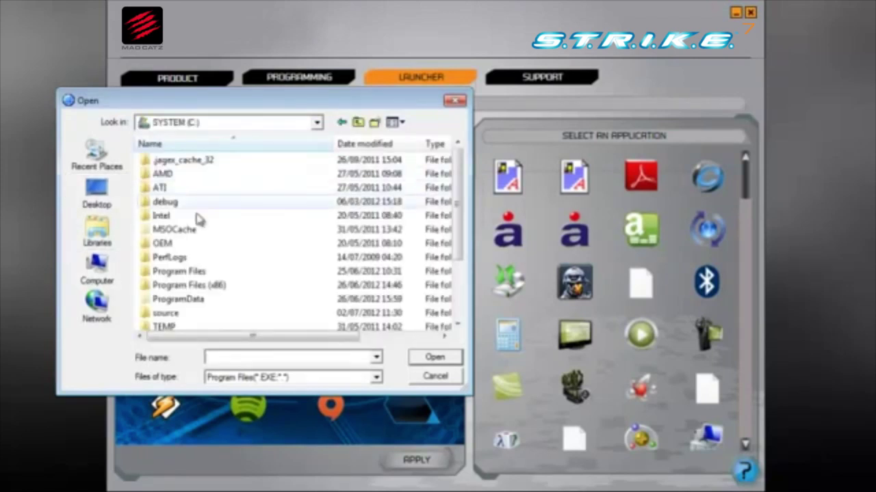
double_click(197, 273)
scroll(195, 277, down, 3)
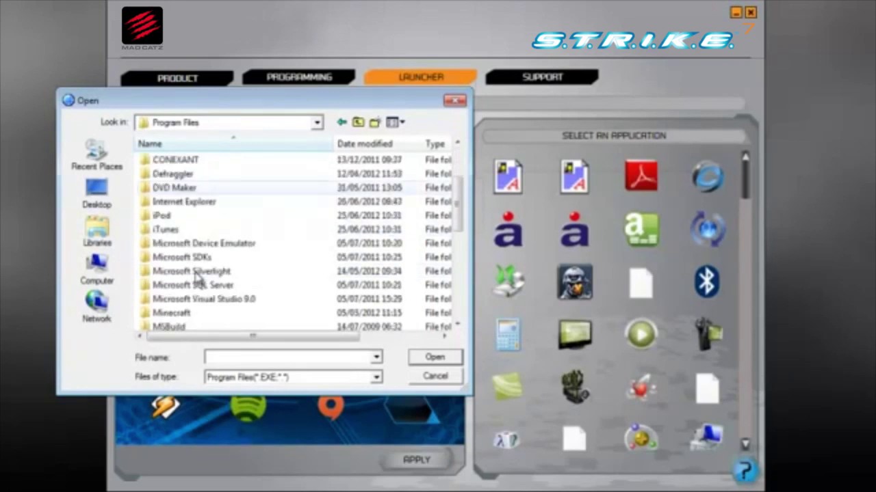
double_click(184, 273)
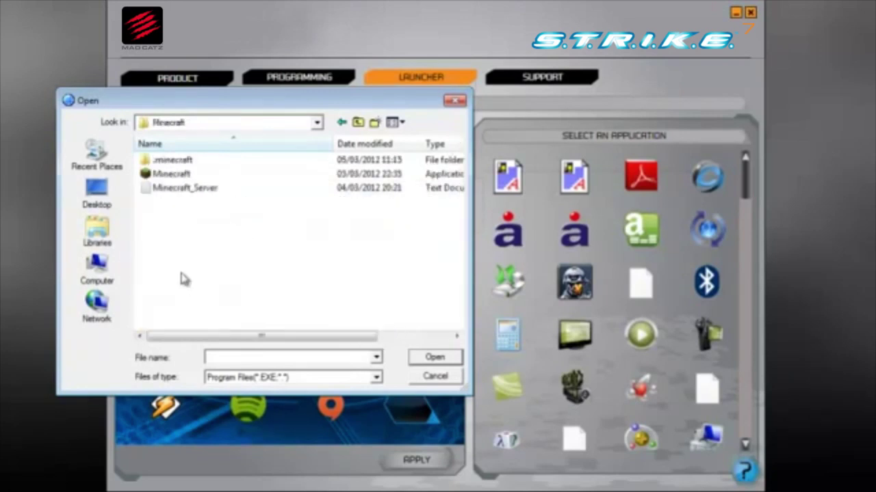
double_click(173, 175)
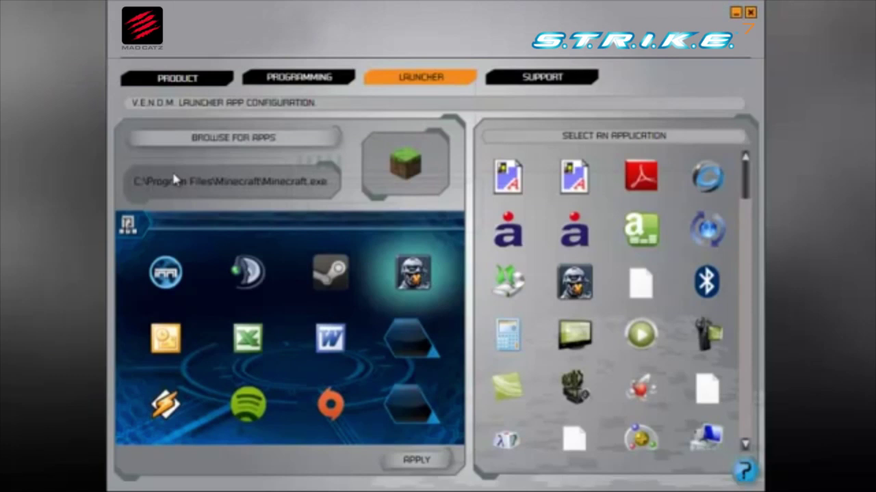
mouse_move(400, 337)
click(404, 342)
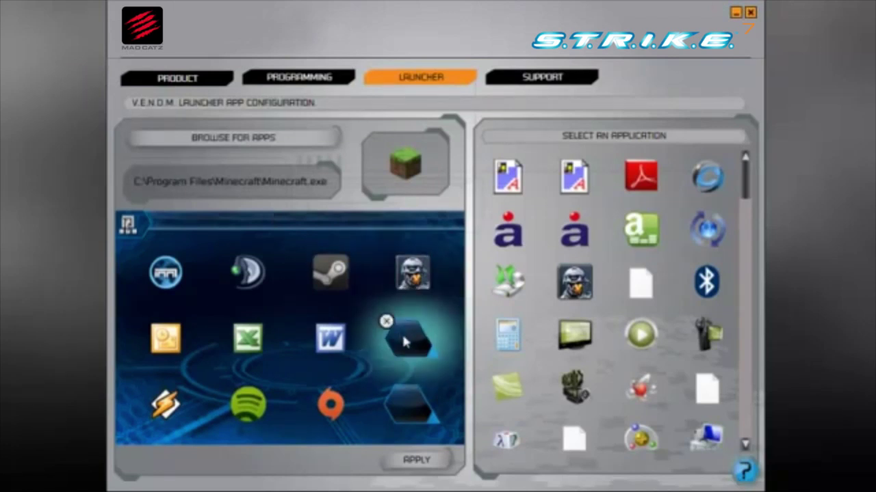
click(403, 171)
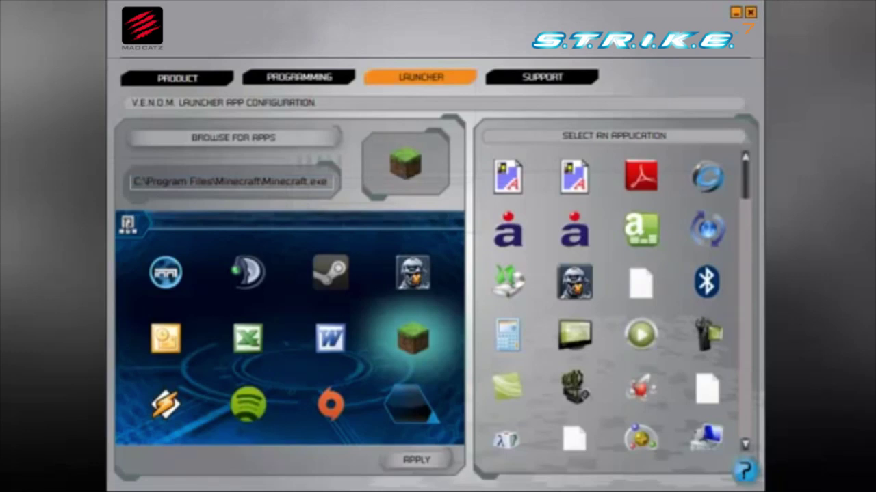
drag(333, 183, 135, 190)
key(BackSpace)
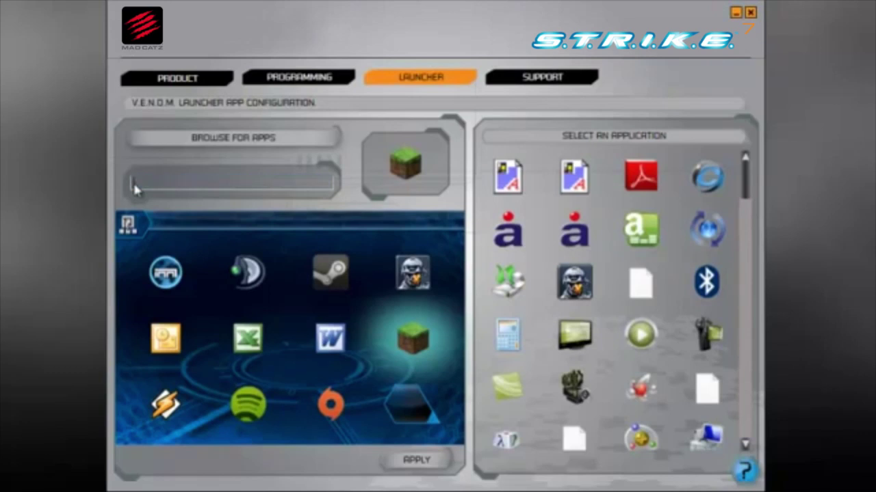
text(www.madcatz.com)
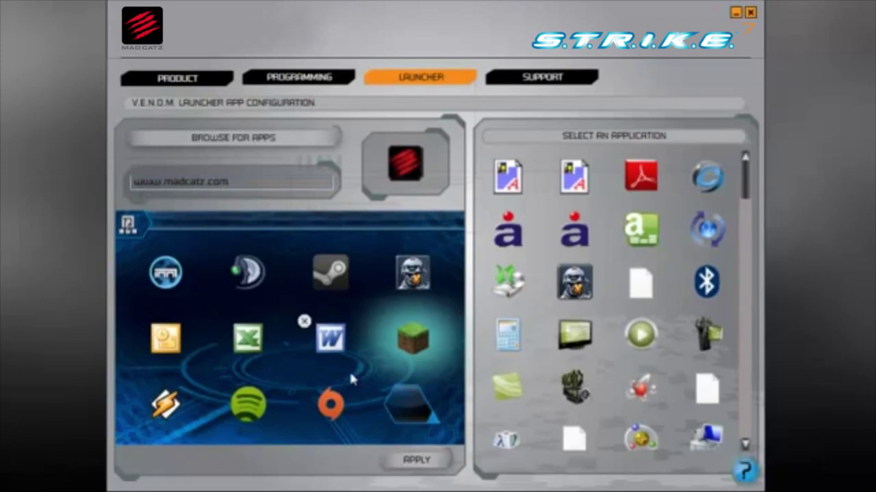
click(389, 387)
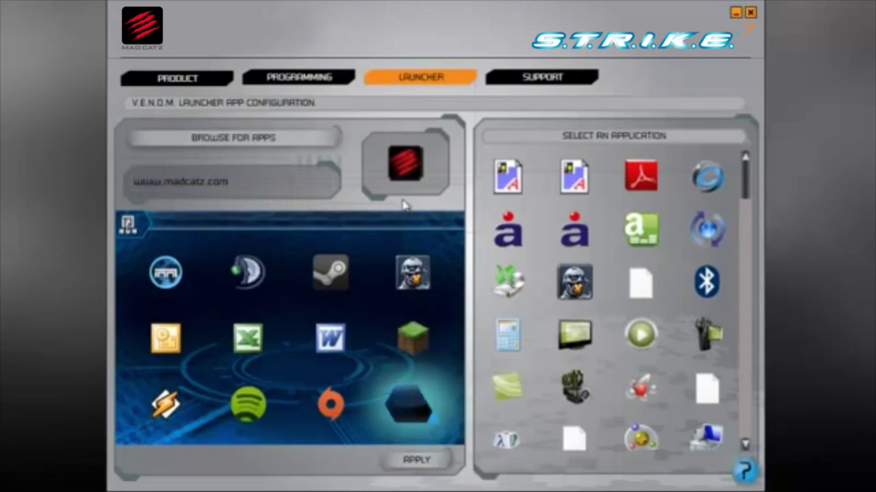
click(406, 176)
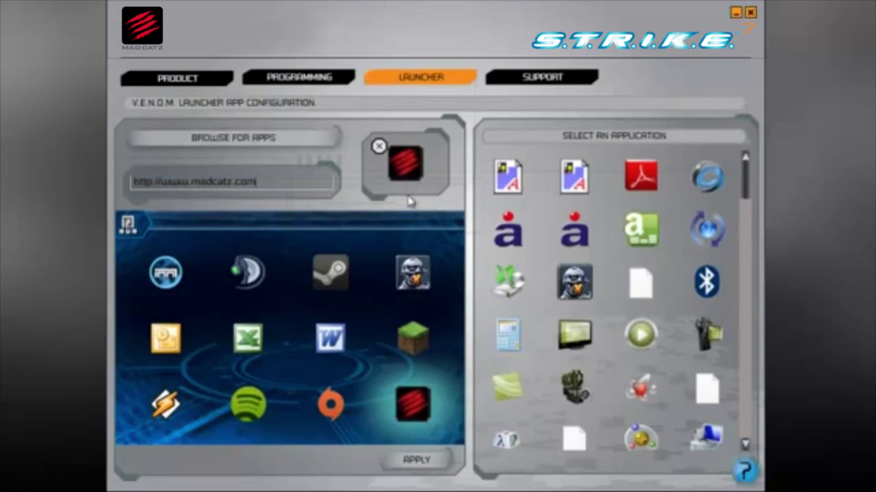
click(413, 458)
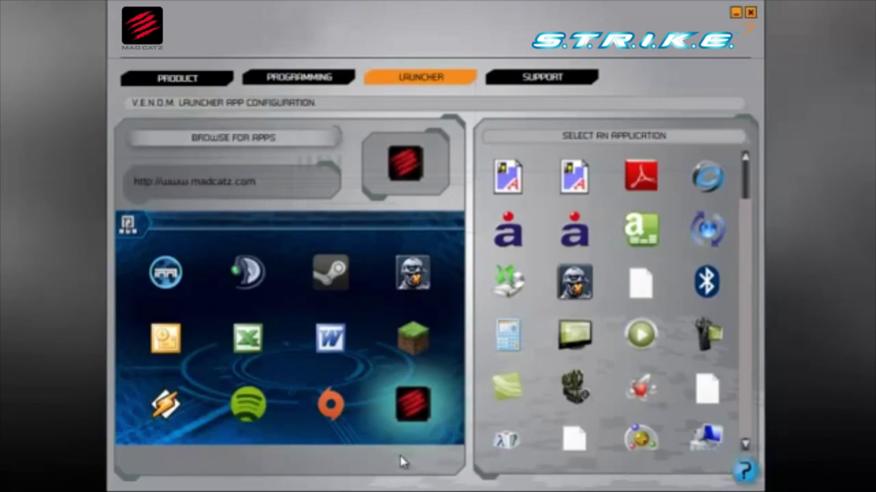
Review the launcher's help overlay, close it, and view the support options
click(744, 471)
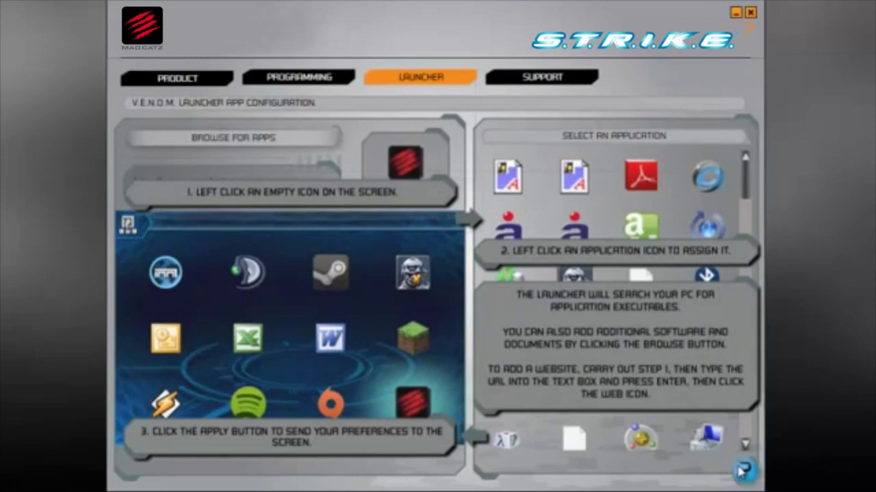
click(743, 470)
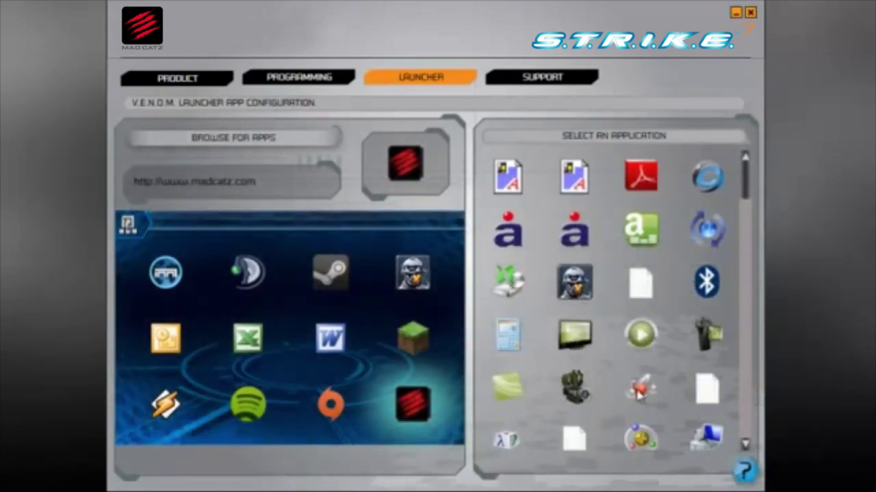
click(552, 78)
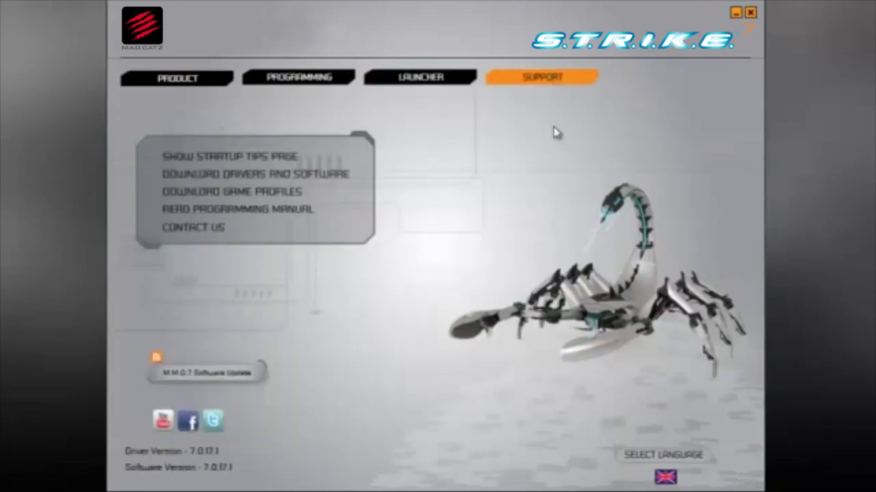